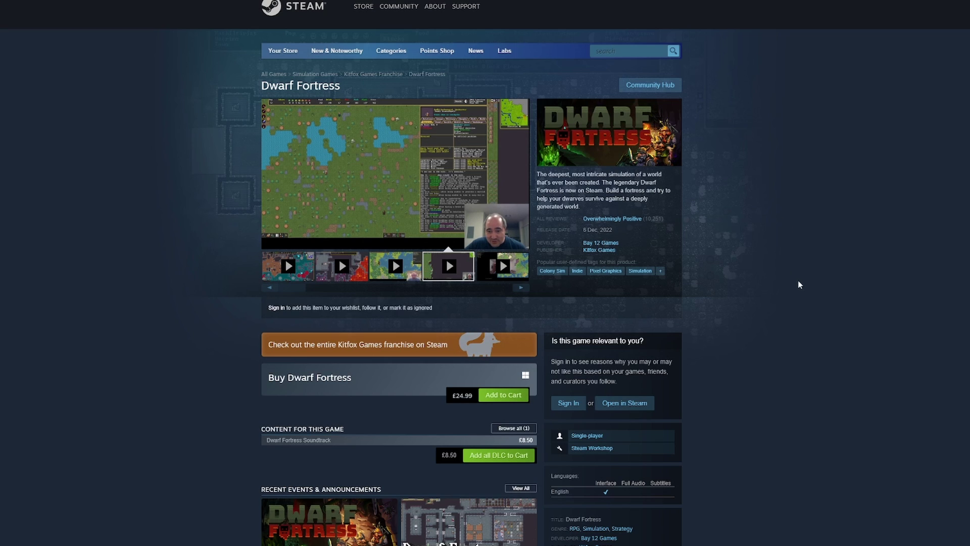
# Step: Open the Dwarf Fortress Workshop from the game's store page, accepting the mature content notice and turning off its future warnings
pyautogui.scroll(-3, 799, 288)
pyautogui.scroll(3, 803, 306)
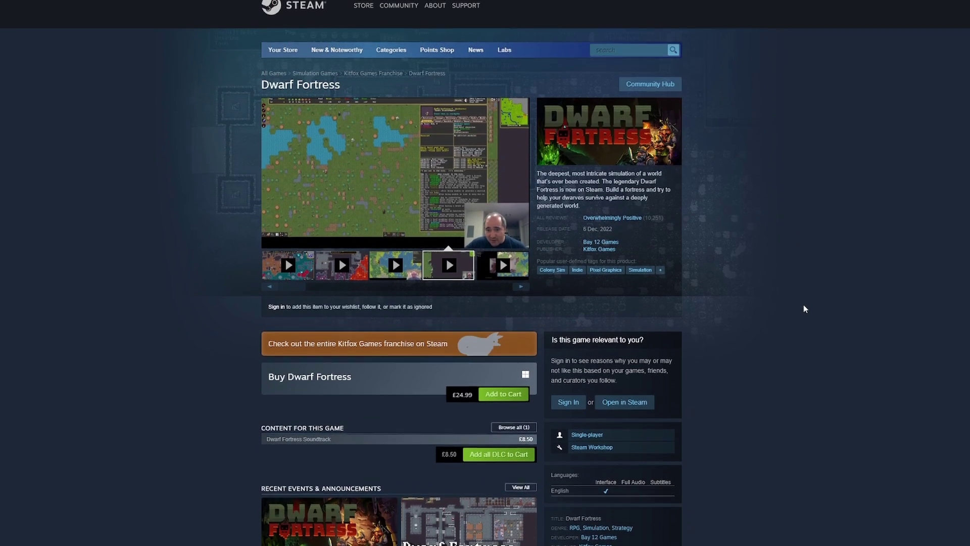
pyautogui.scroll(-2, 773, 303)
pyautogui.scroll(-2, 757, 318)
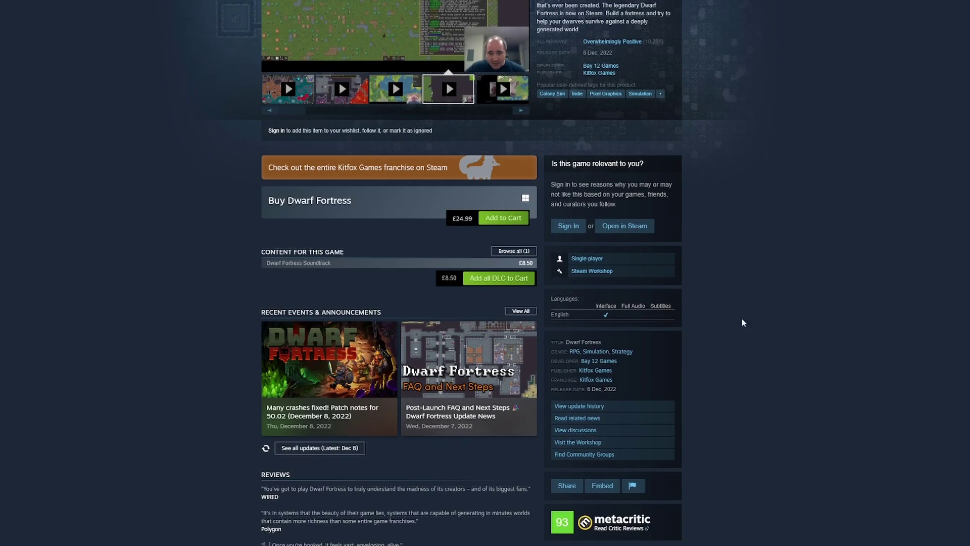
pyautogui.click(571, 449)
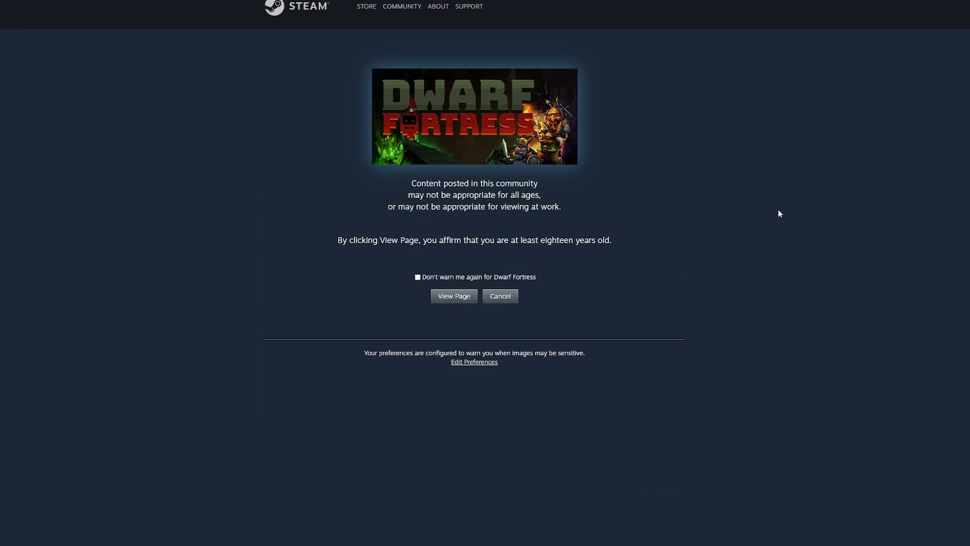
pyautogui.click(417, 276)
pyautogui.click(445, 298)
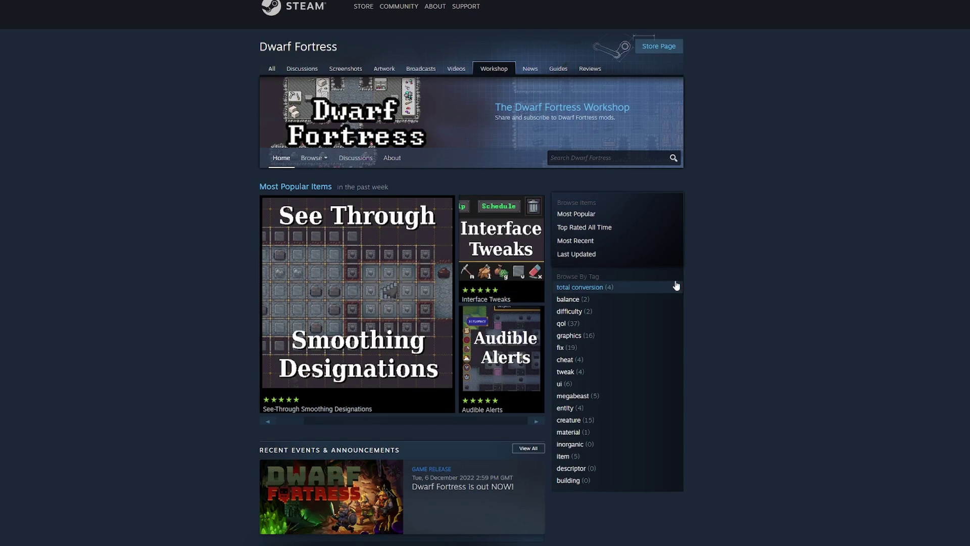
# Step: Browse the Workshop items by tag, checking graphics, qol, total conversion and balance one after another
pyautogui.scroll(-2, 765, 353)
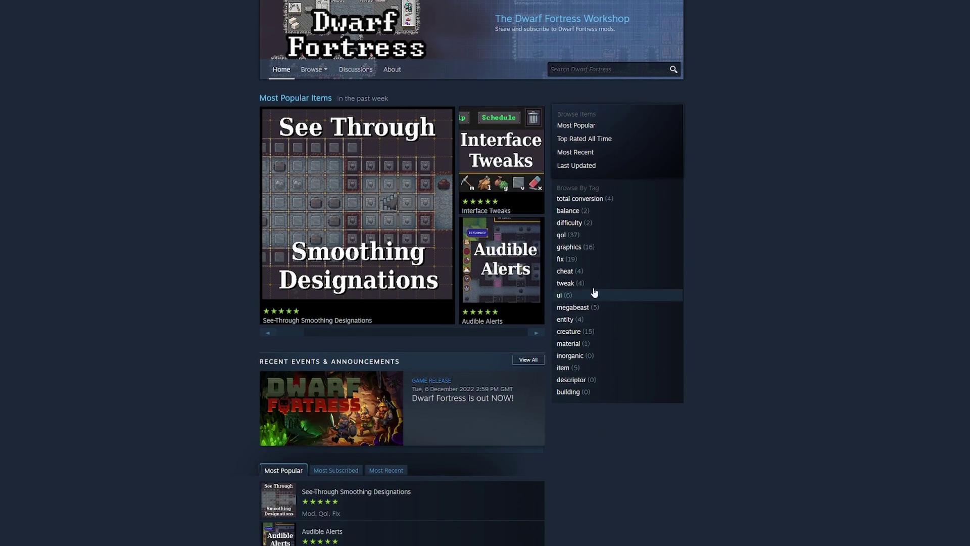
pyautogui.click(589, 248)
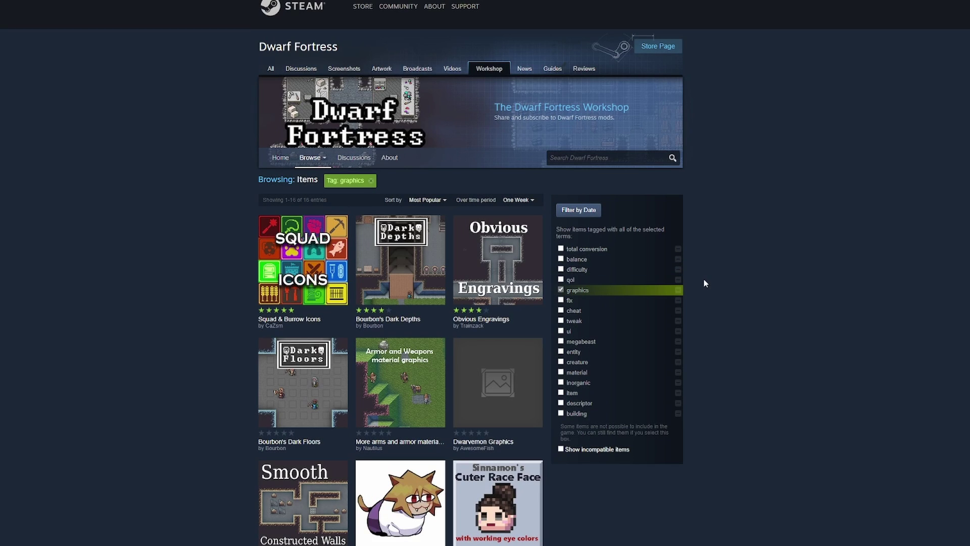
pyautogui.hotkey('alt', 'Left')
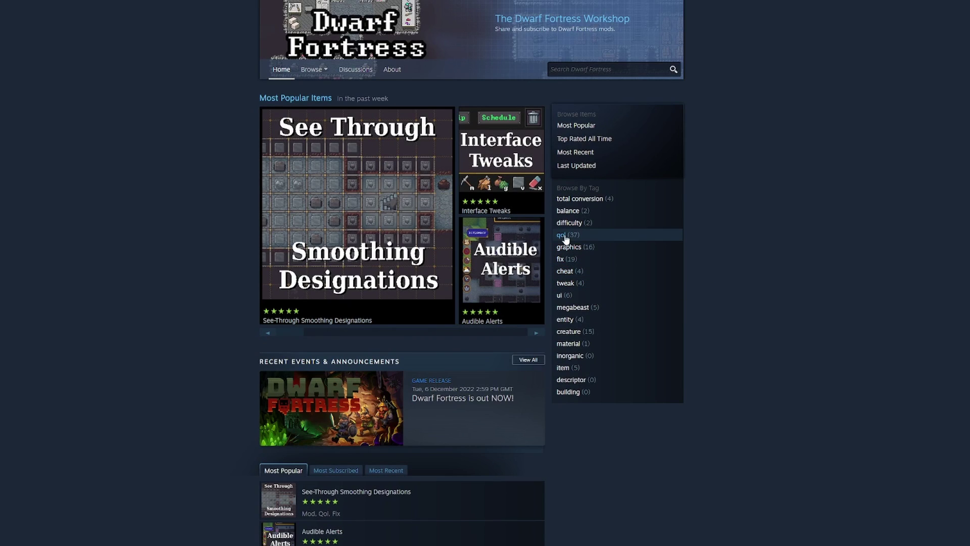
pyautogui.click(565, 238)
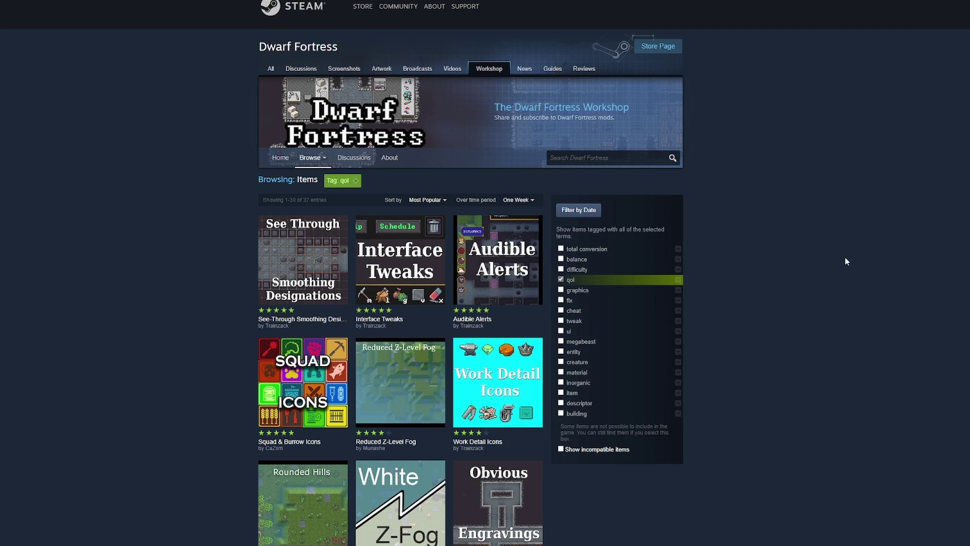
pyautogui.hotkey('alt', 'Left')
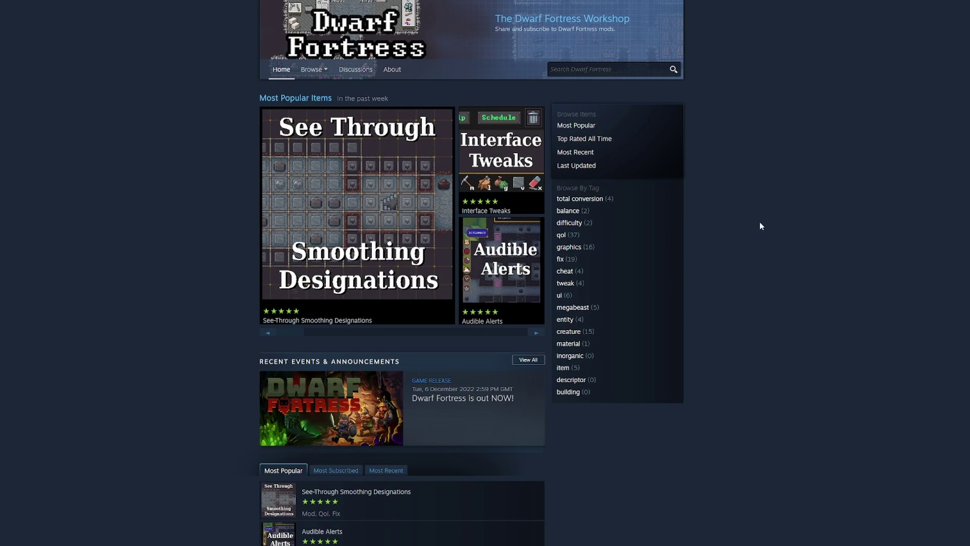
pyautogui.click(590, 200)
pyautogui.hotkey('alt', 'Left')
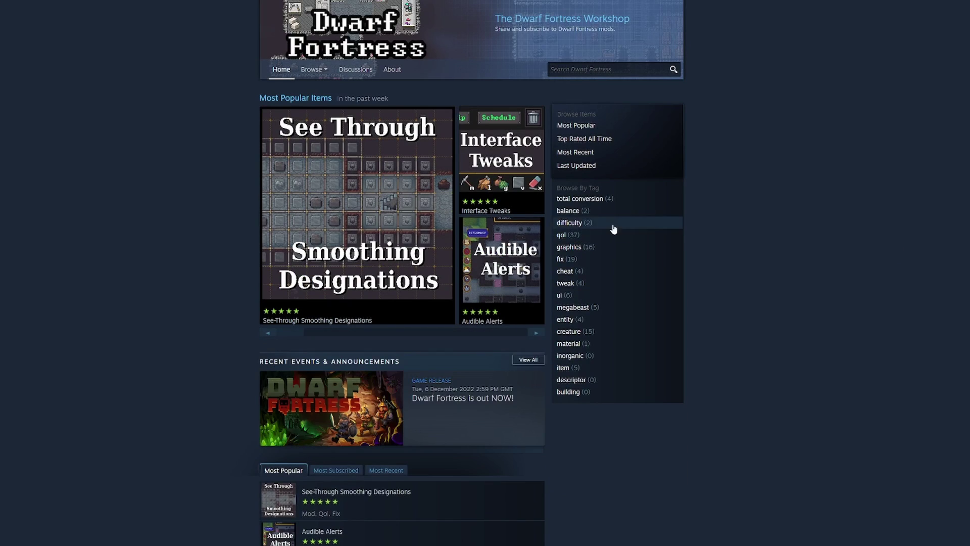
pyautogui.click(574, 210)
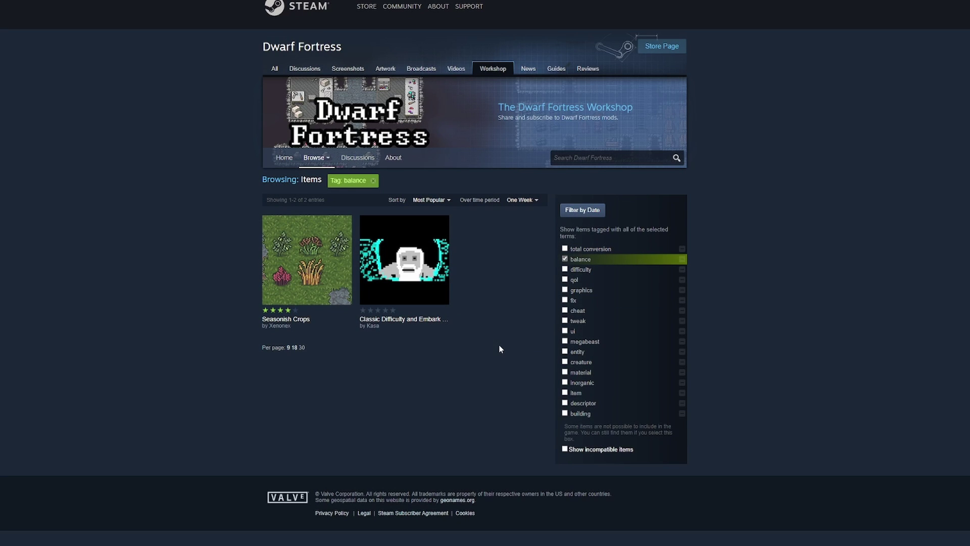
# Step: Remove the balance tag filter and open the Interface Tweaks mod from the full item list
pyautogui.moveTo(380, 255)
pyautogui.click(373, 180)
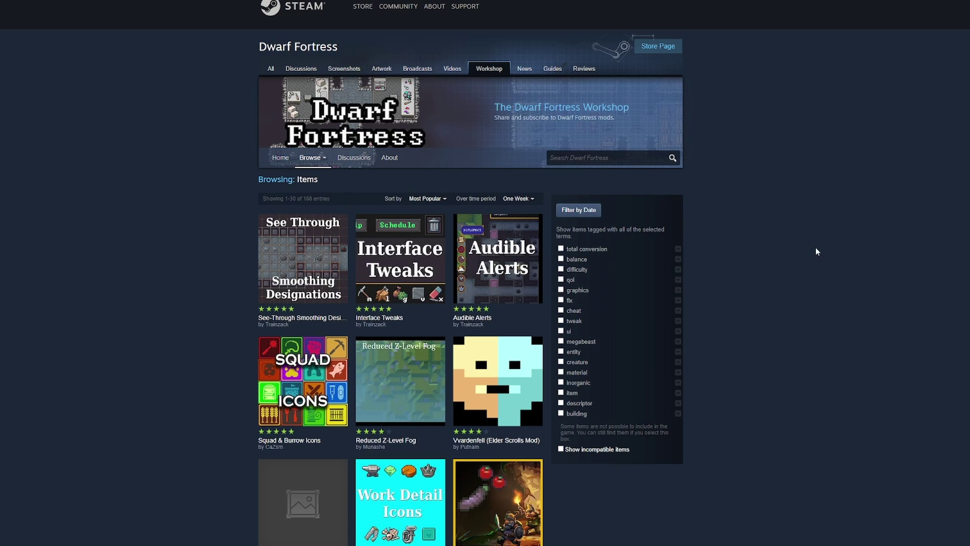
pyautogui.moveTo(407, 267)
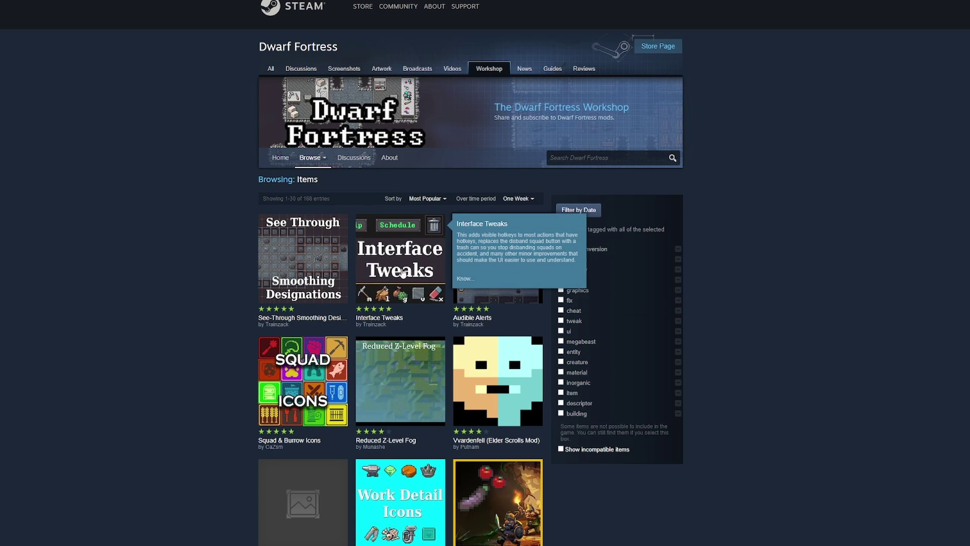
pyautogui.click(374, 261)
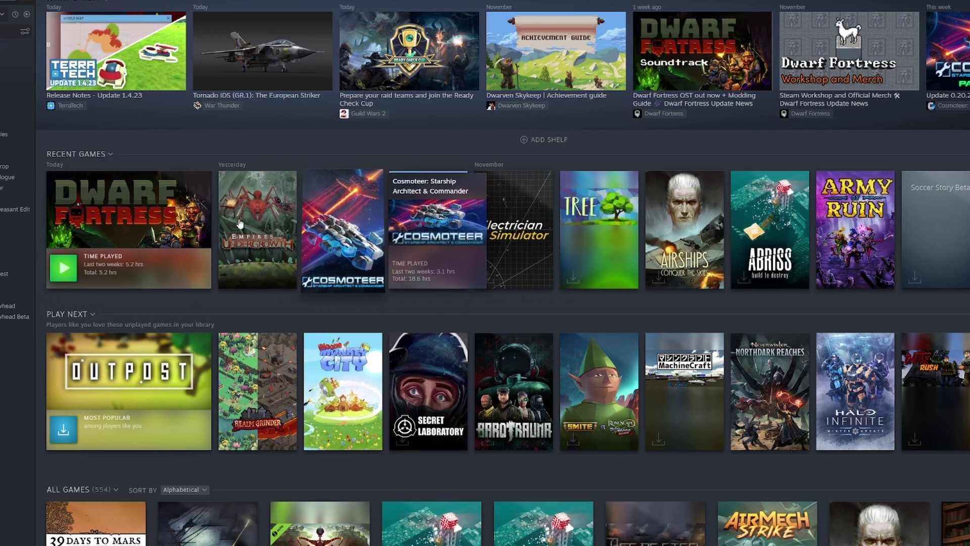
# Step: Switch to the Steam client, open Dwarf Fortress from the library, and display the account's subscribed items in its Workshop
pyautogui.click(171, 212)
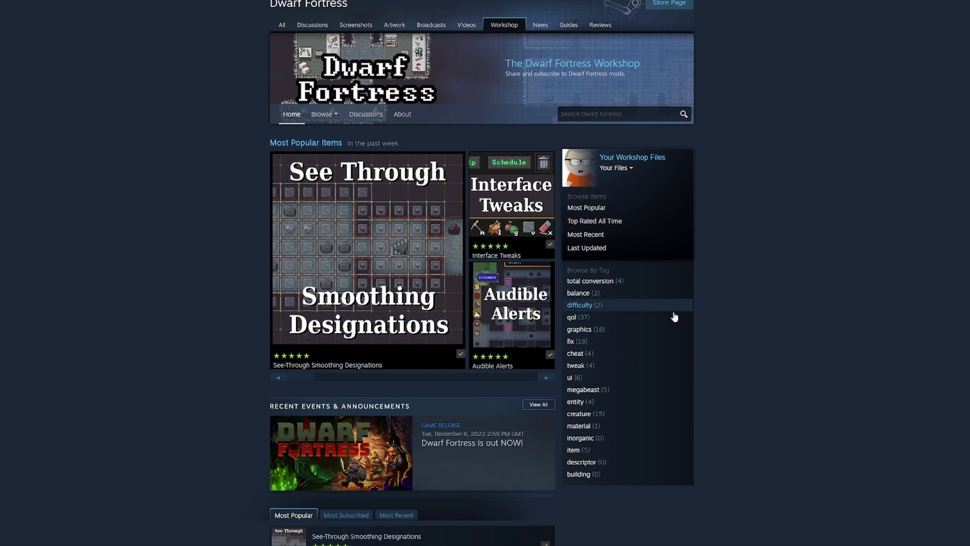
pyautogui.scroll(-2, 709, 367)
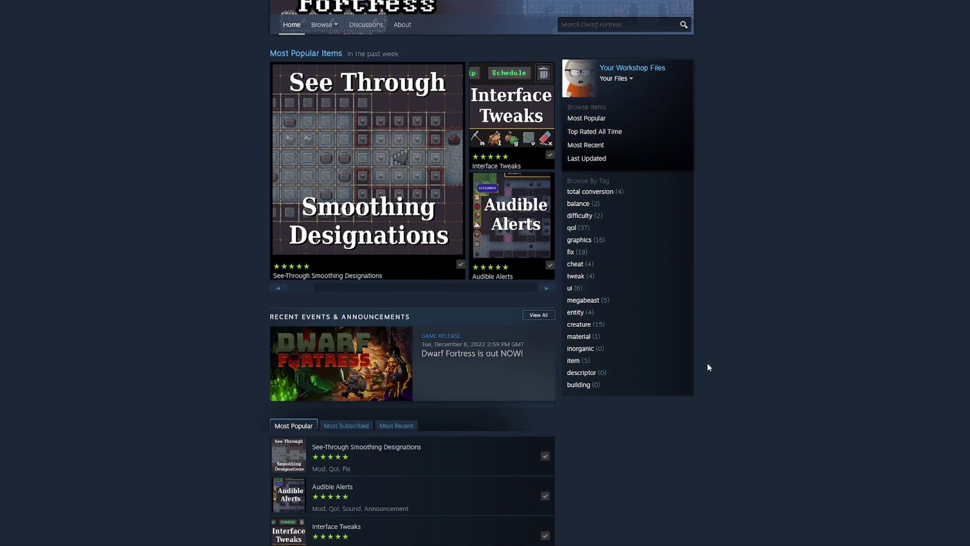
pyautogui.scroll(1, 707, 362)
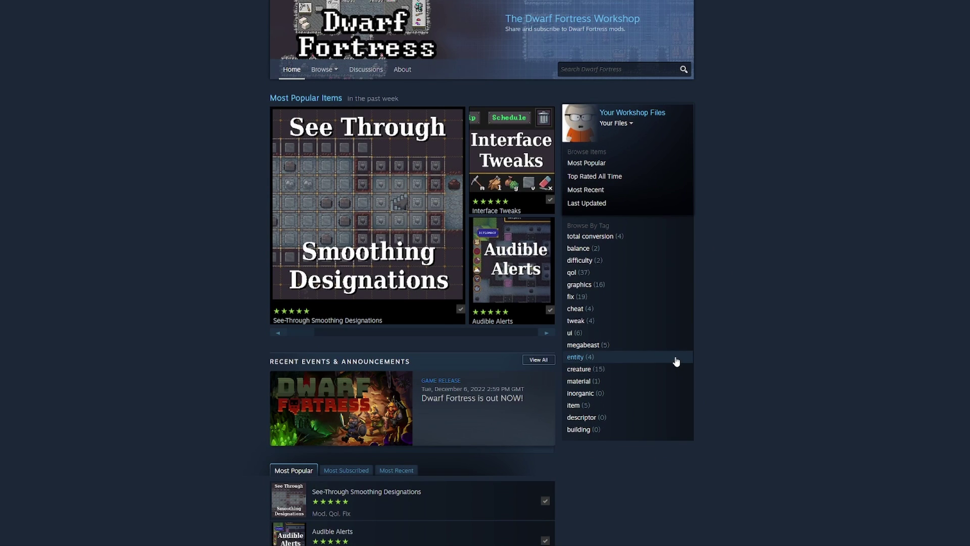
pyautogui.moveTo(532, 313)
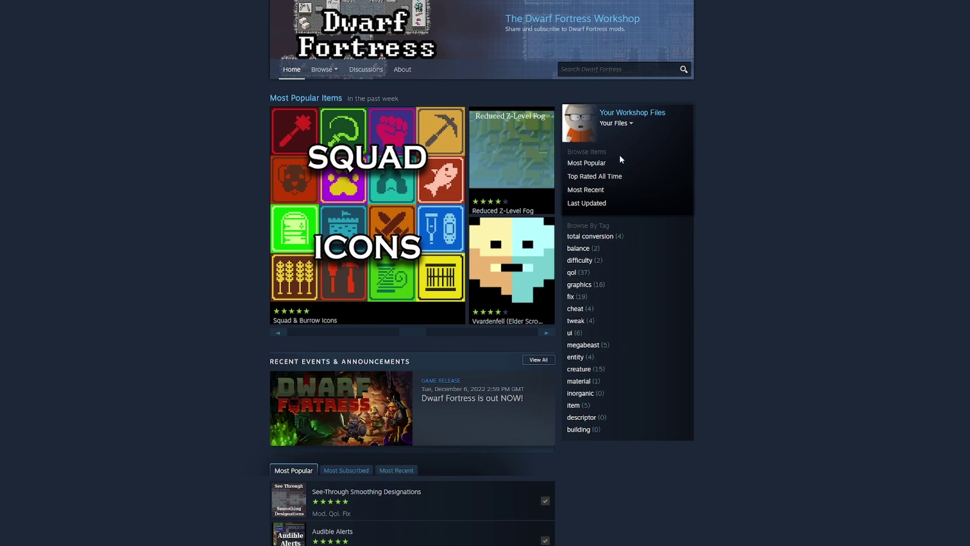
pyautogui.click(629, 124)
pyautogui.click(632, 160)
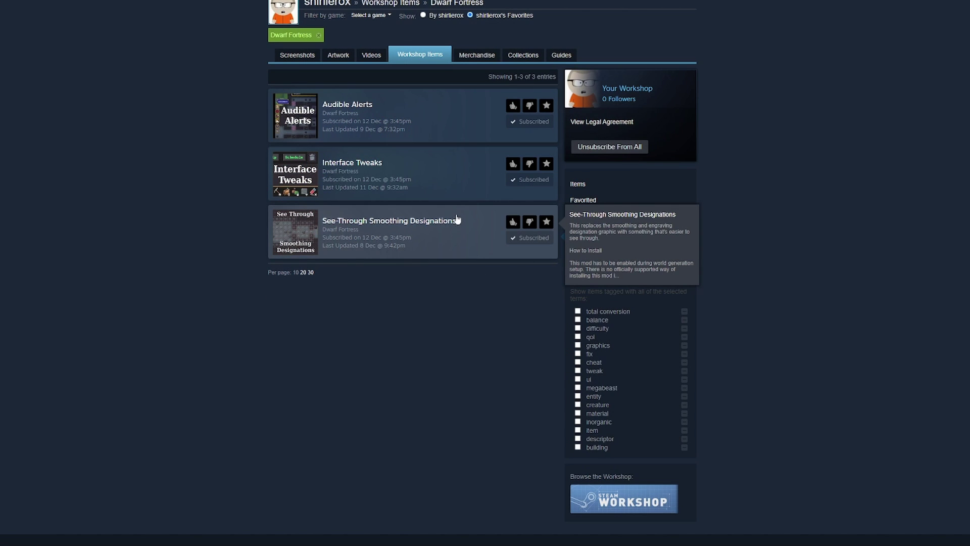
# Step: Open the subscribed See-Through Smoothing Designations mod and read its description and installation notes
pyautogui.moveTo(417, 159)
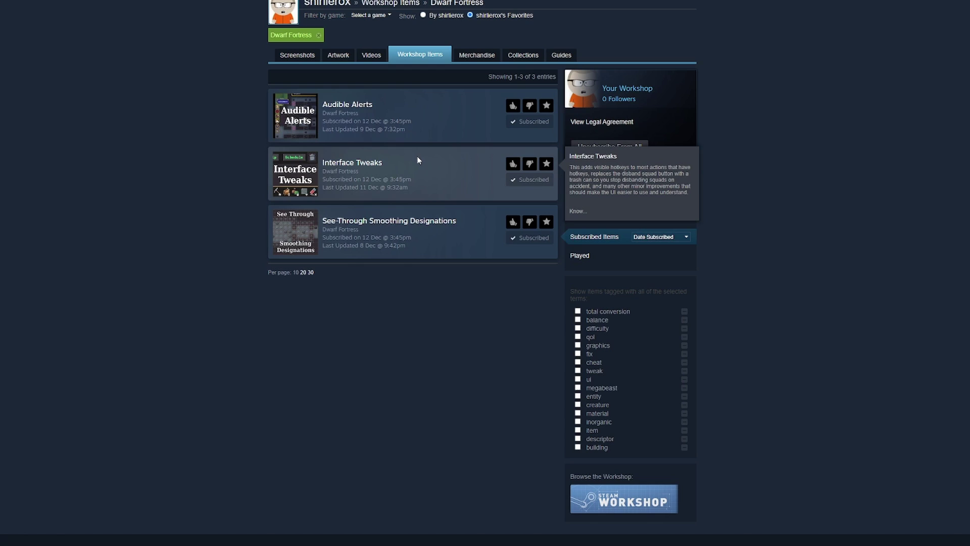
pyautogui.moveTo(416, 228)
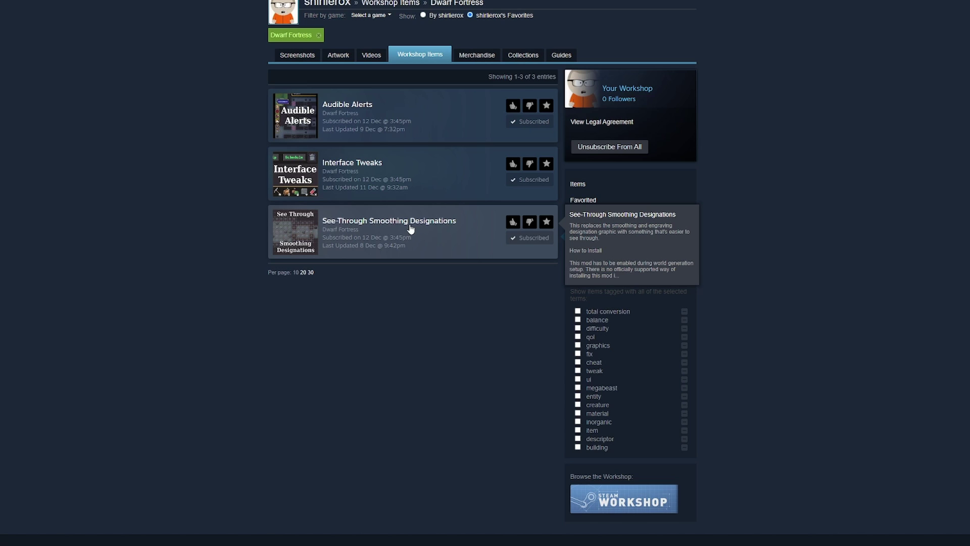
pyautogui.click(409, 225)
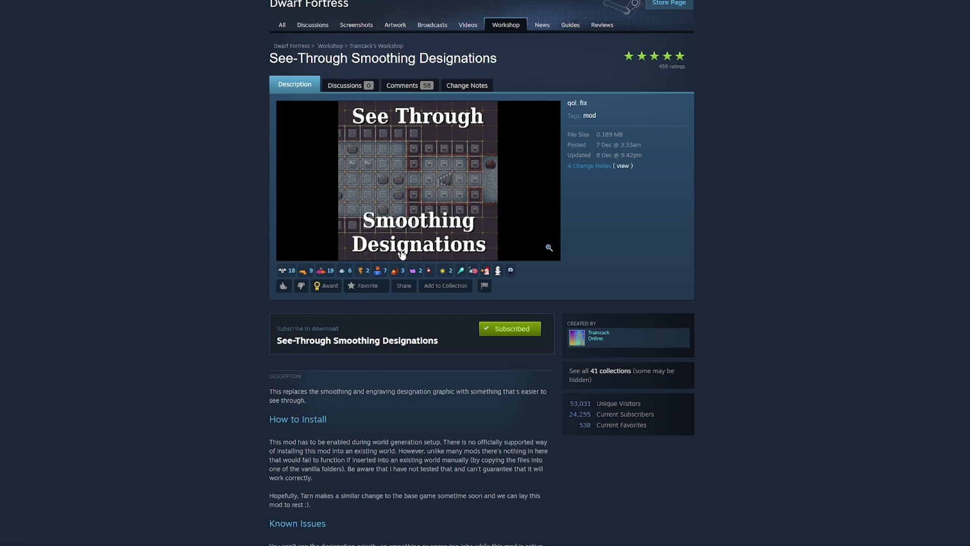
pyautogui.scroll(-5, 401, 253)
pyautogui.scroll(1, 410, 274)
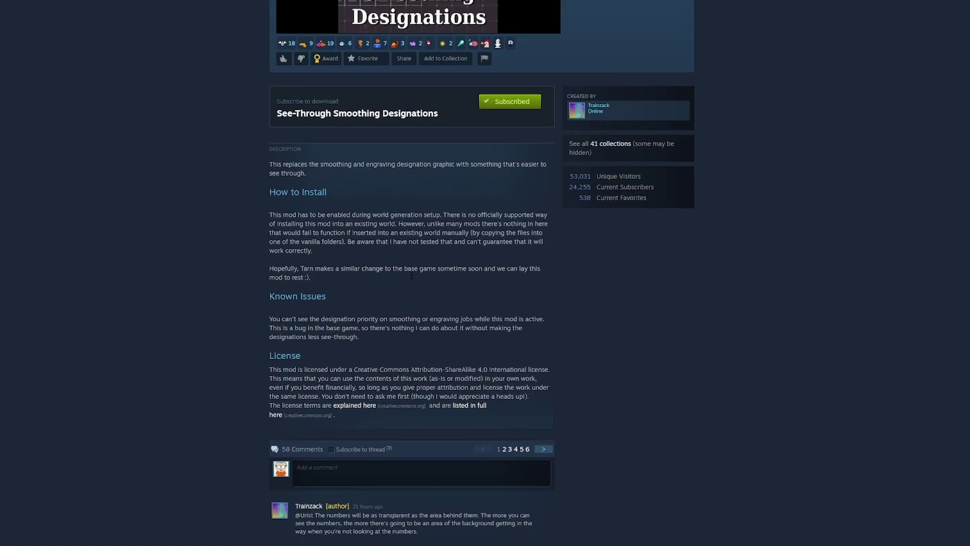
pyautogui.scroll(4, 411, 275)
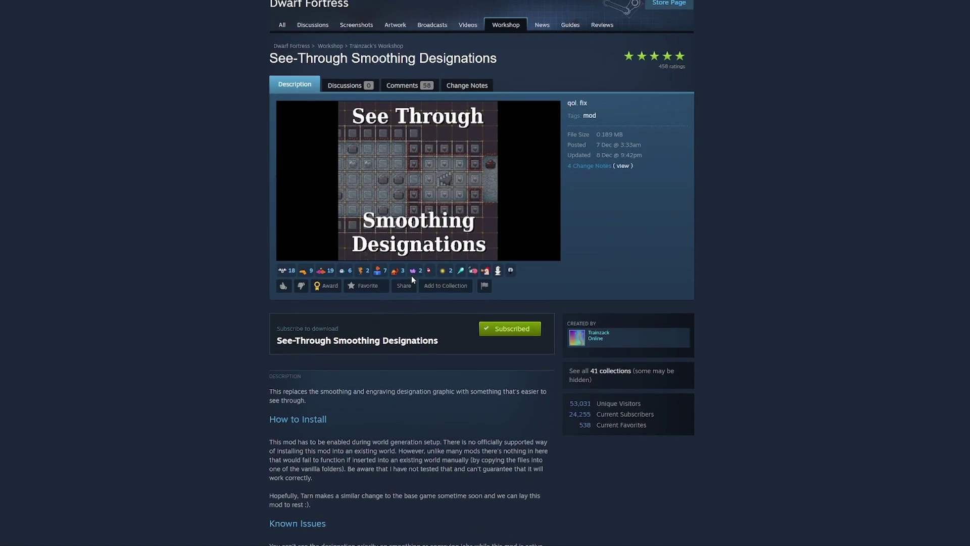
# Step: View the See-Through Smoothing Designations preview image enlarged and return to the subscribed items list
pyautogui.click(549, 249)
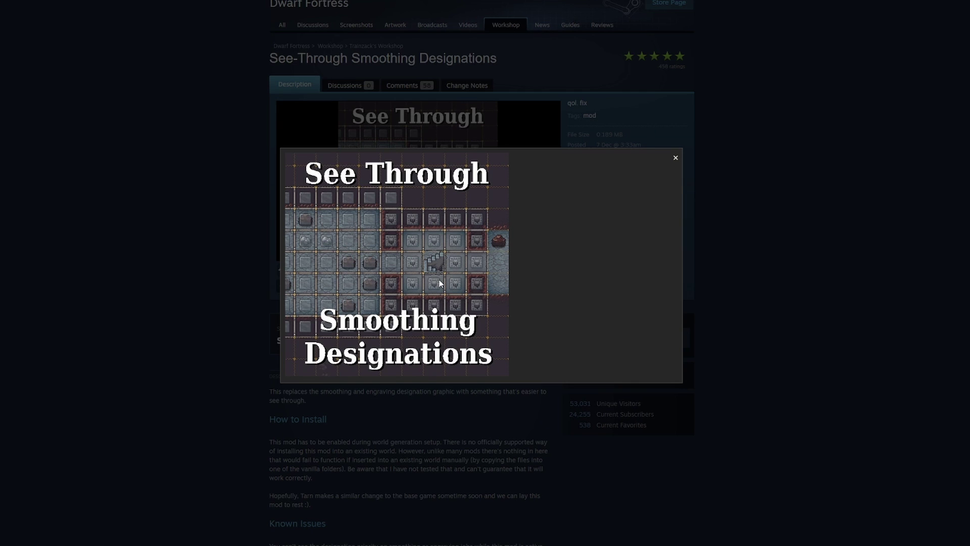
pyautogui.click(190, 263)
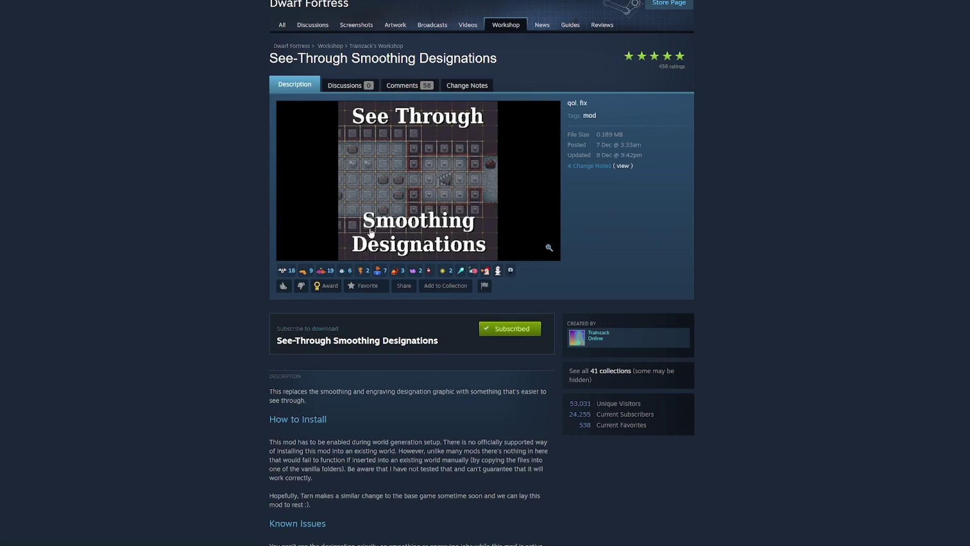
pyautogui.hotkey('alt', 'Left')
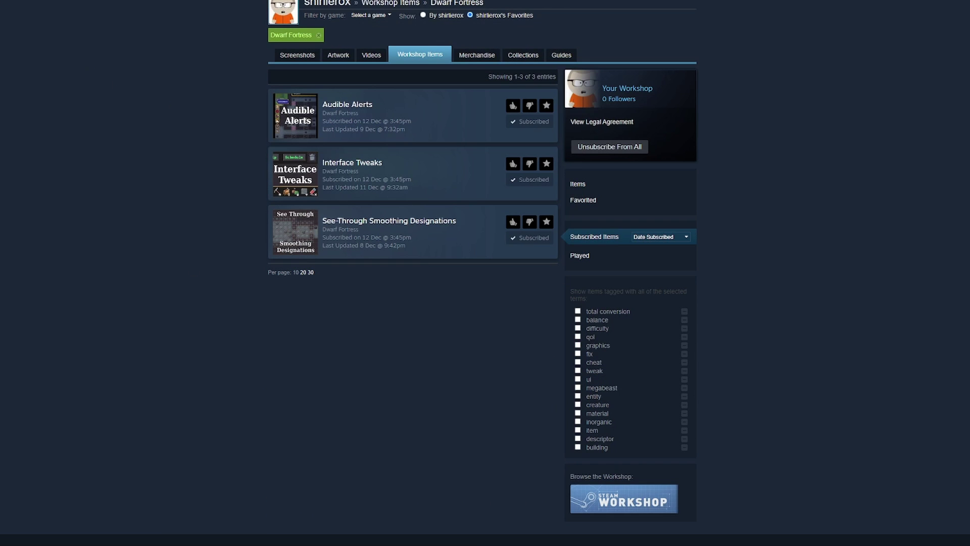
# Step: Review the Interface Tweaks mod's description and enlarged interface screenshot, and return to the subscribed items list
pyautogui.click(368, 162)
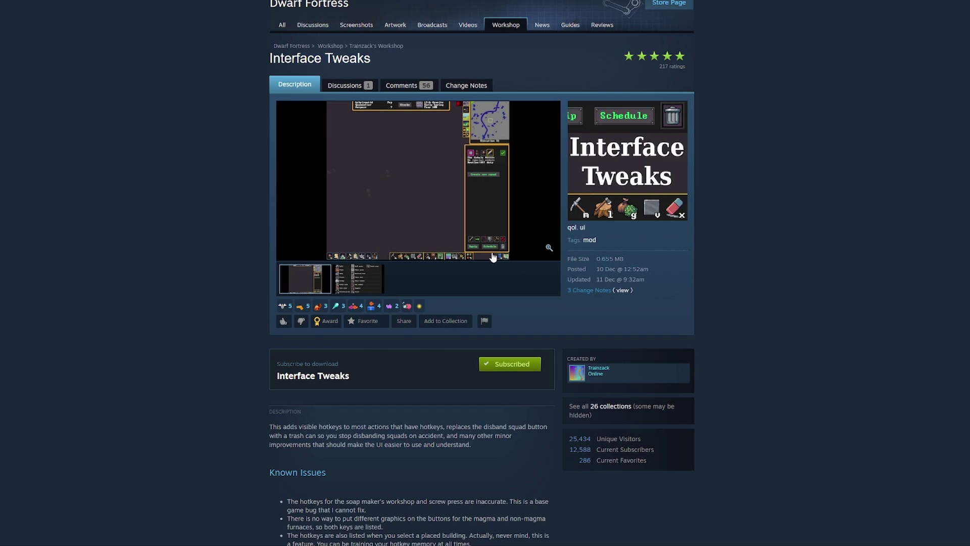
pyautogui.scroll(-3, 473, 337)
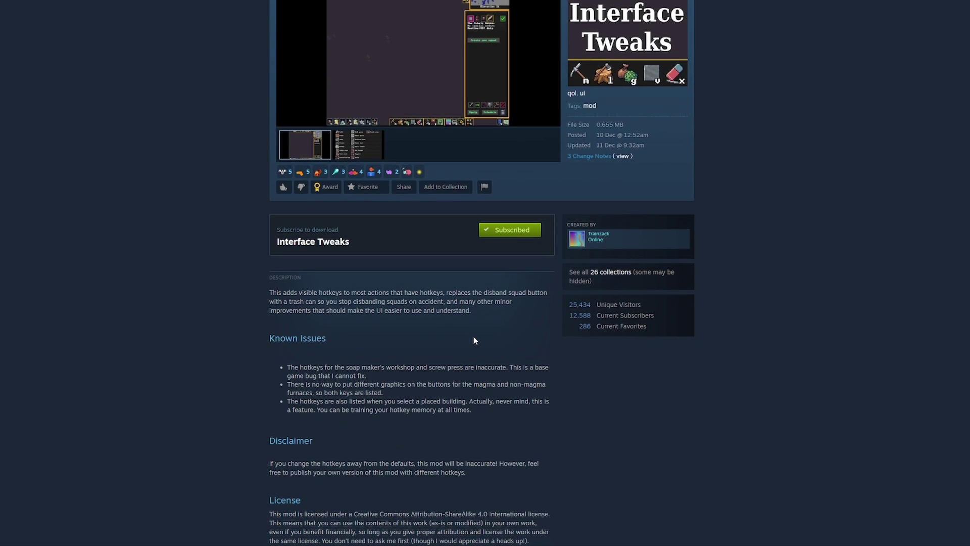
pyautogui.click(400, 77)
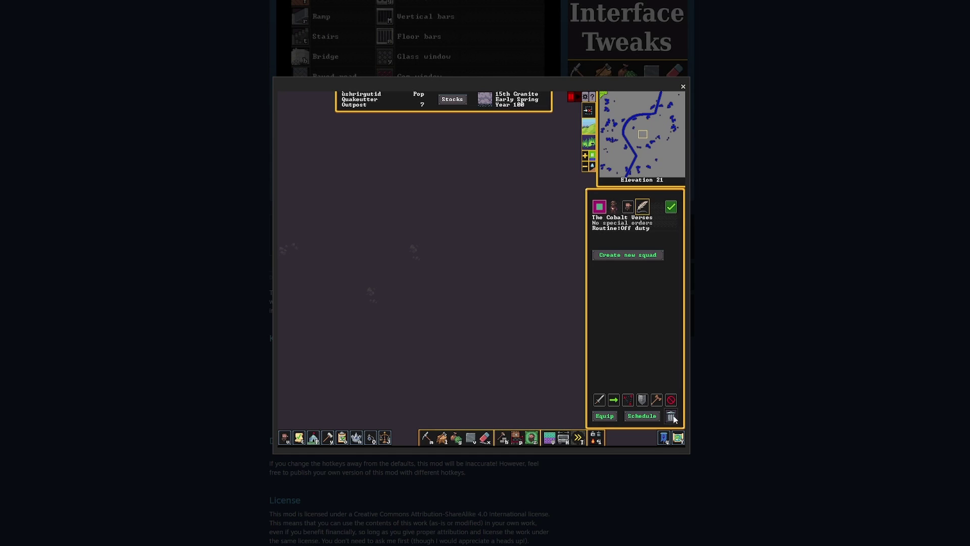
pyautogui.click(801, 369)
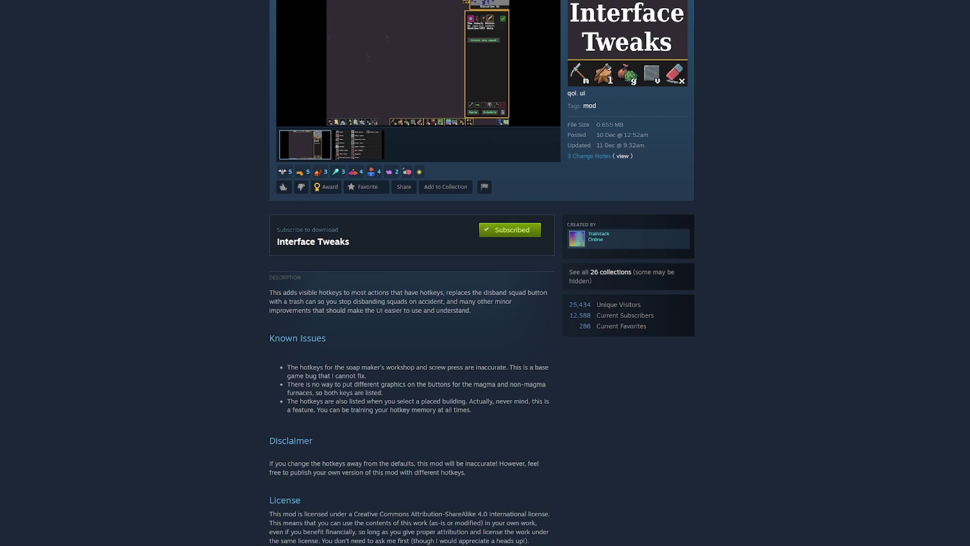
pyautogui.hotkey('alt', 'Left')
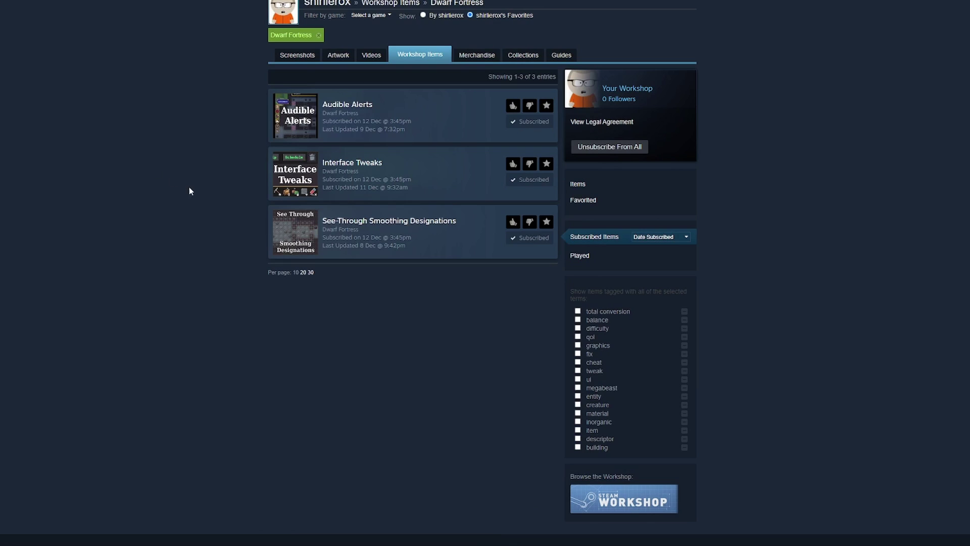
# Step: Look at the Audible Alerts mod page and go back to the Workshop home page to view its popular items
pyautogui.click(366, 107)
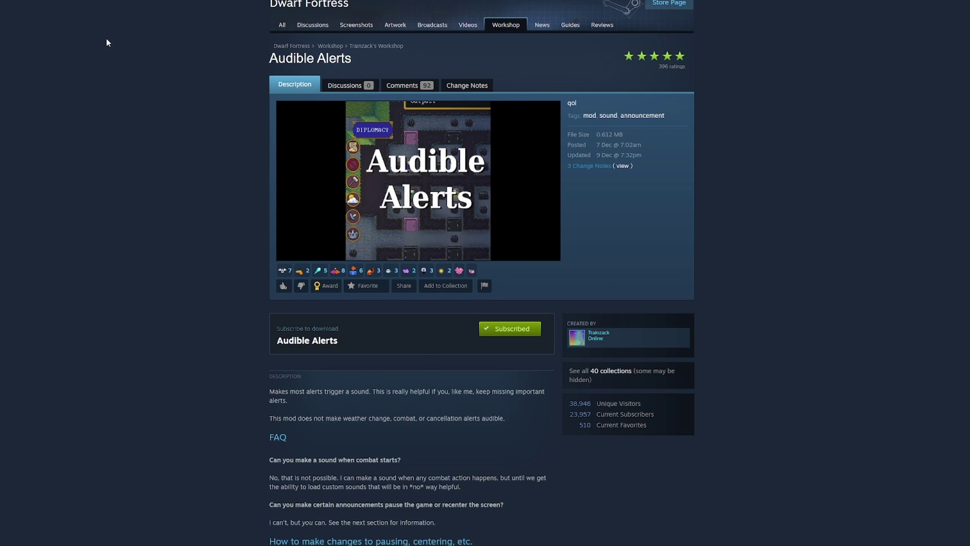
pyautogui.click(331, 46)
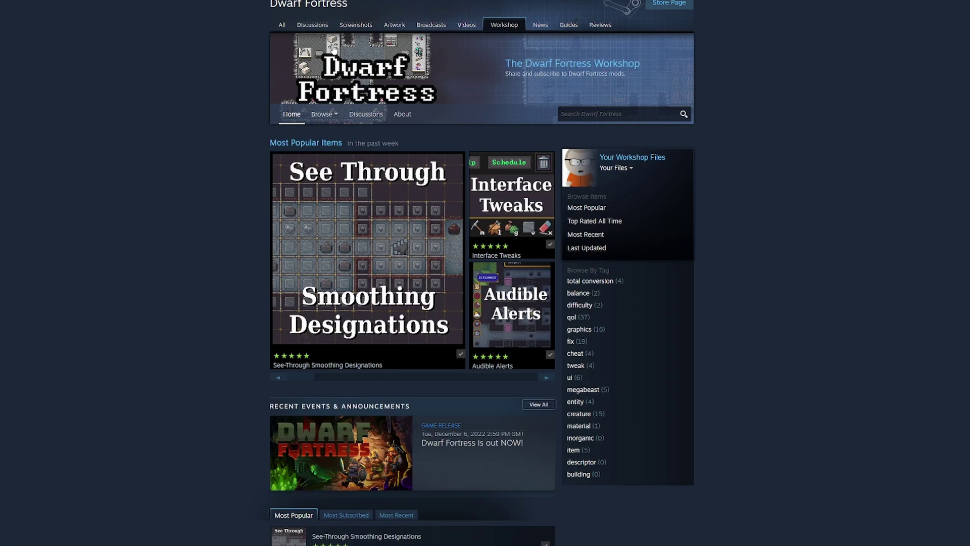
pyautogui.scroll(-3, 472, 296)
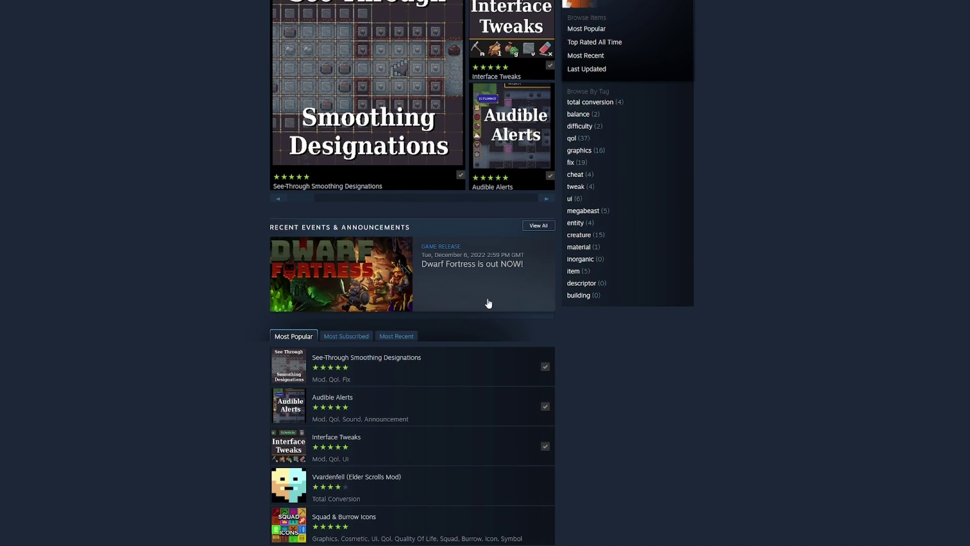
# Step: Open the Seasonish Crops mod from the most popular items and read its description and comments
pyautogui.scroll(-2, 489, 305)
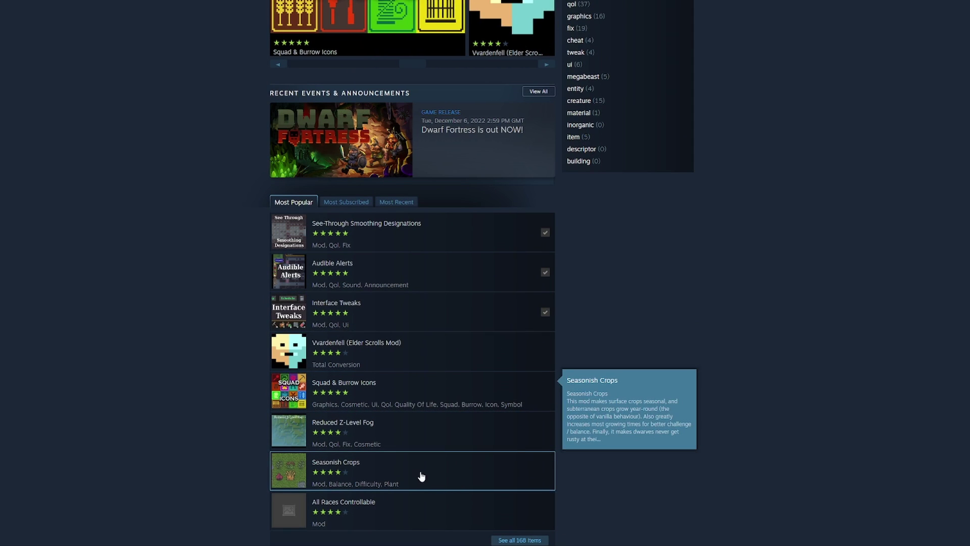
pyautogui.click(360, 461)
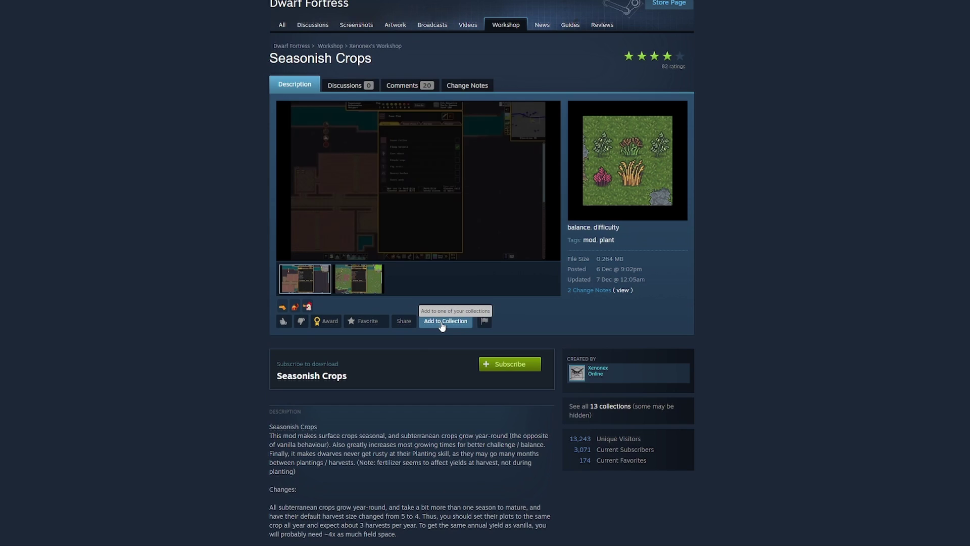
pyautogui.scroll(-2, 448, 386)
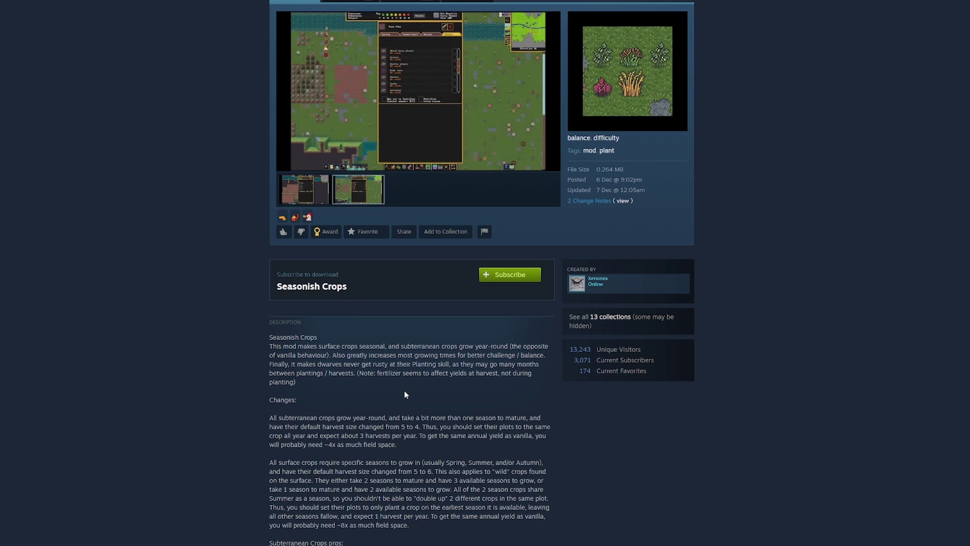
pyautogui.scroll(-2, 423, 393)
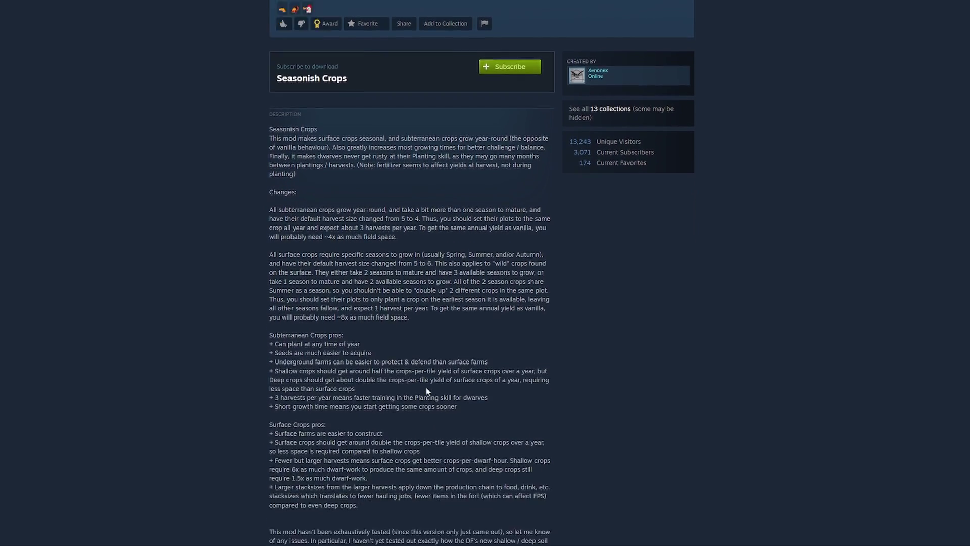
pyautogui.scroll(-6, 426, 391)
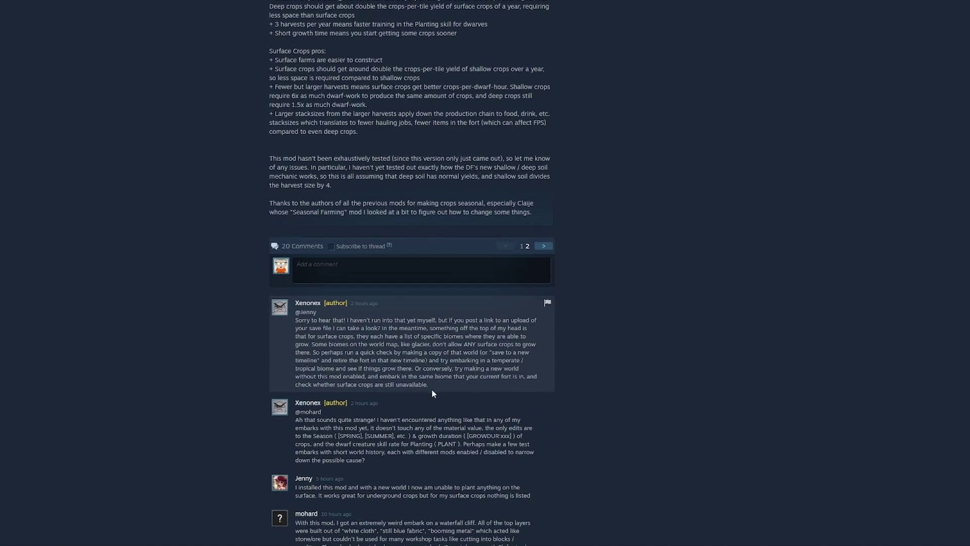
pyautogui.scroll(-1, 484, 443)
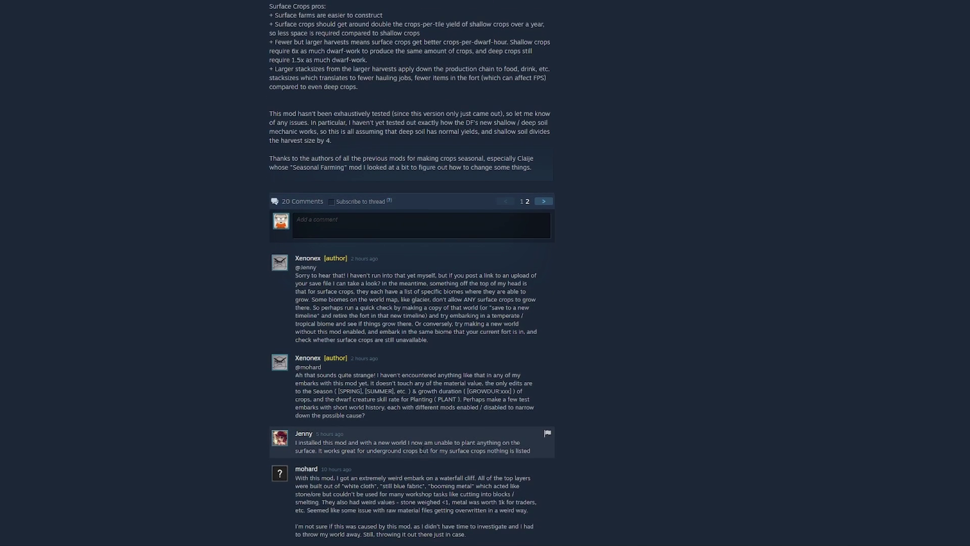
pyautogui.scroll(15, 495, 437)
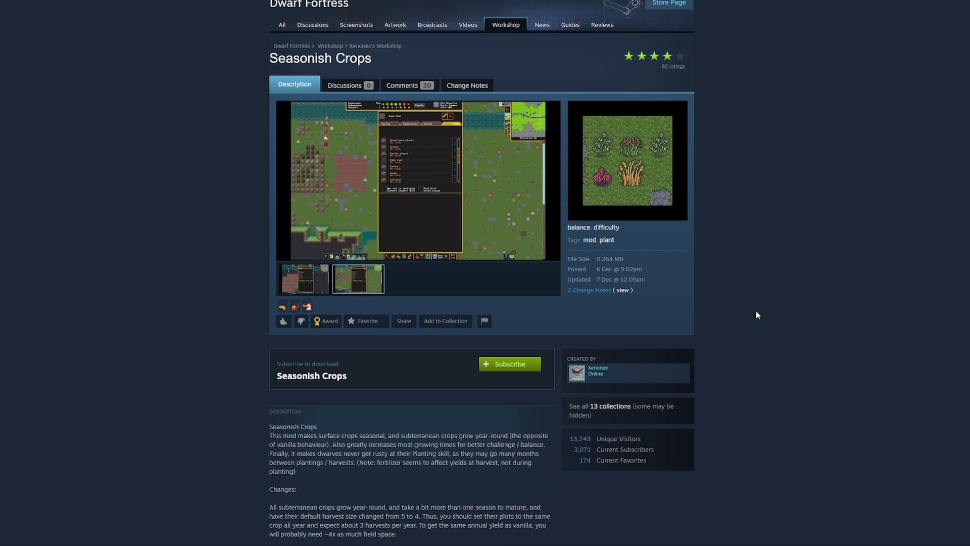
# Step: Subscribe to the Seasonish Crops mod and go back to the Dwarf Fortress community hub
pyautogui.click(500, 372)
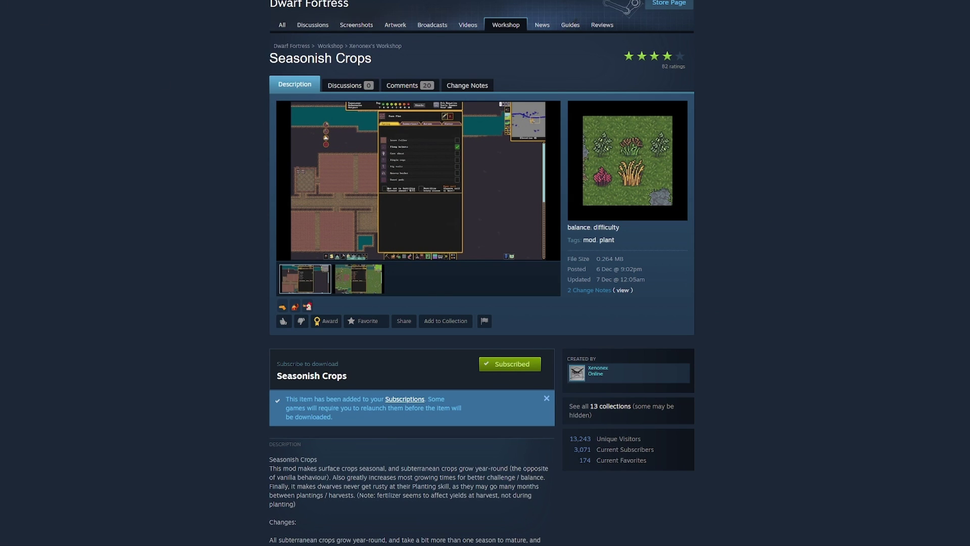
pyautogui.hotkey('alt', 'Left')
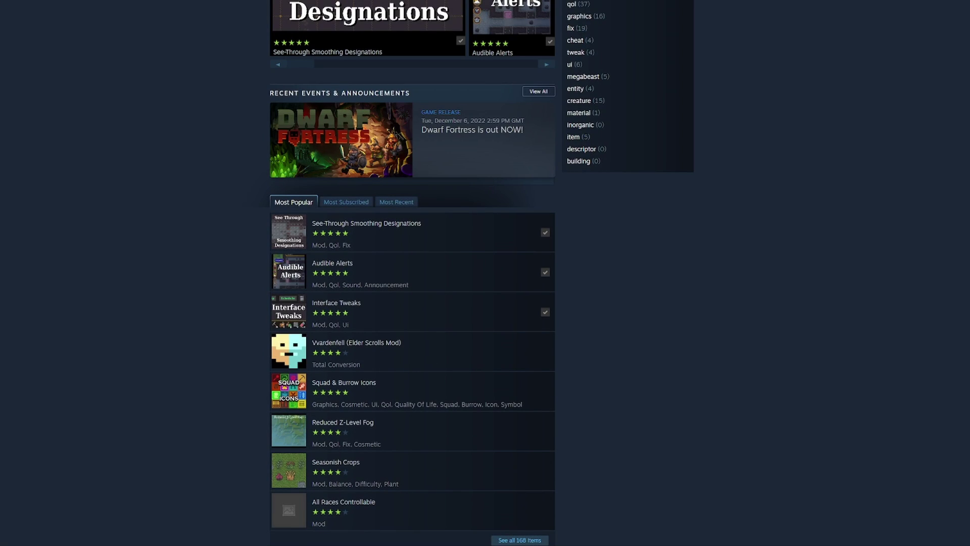
pyautogui.hotkey('alt', 'Left')
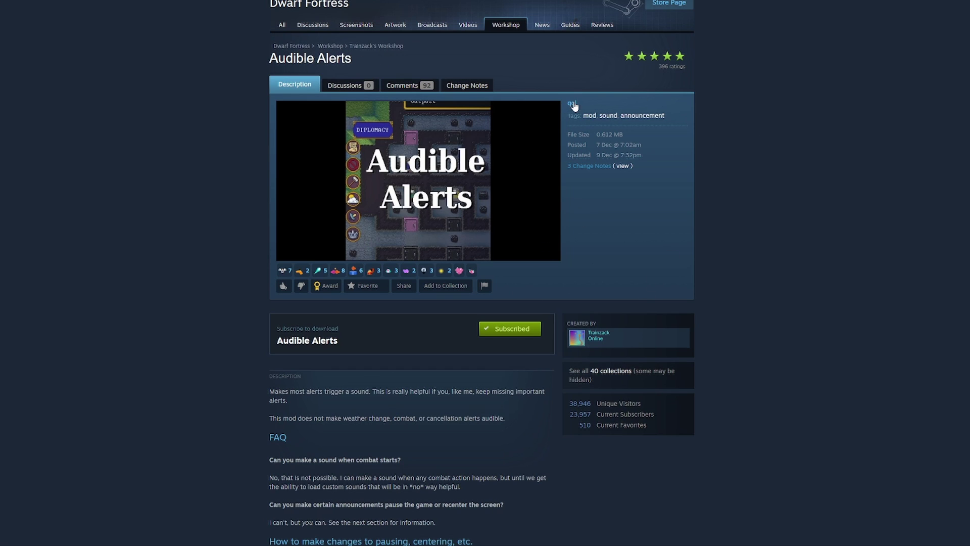
pyautogui.hotkey('alt', 'Left')
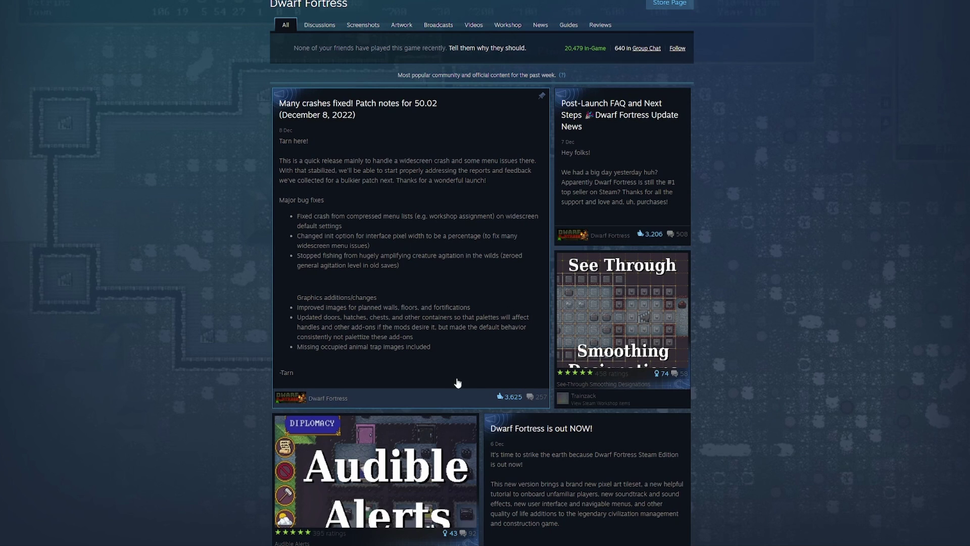
# Step: Return to the Dwarf Fortress Workshop home page and open the list of subscribed items
pyautogui.scroll(-3, 444, 388)
pyautogui.scroll(3, 443, 364)
pyautogui.click(516, 25)
pyautogui.click(626, 168)
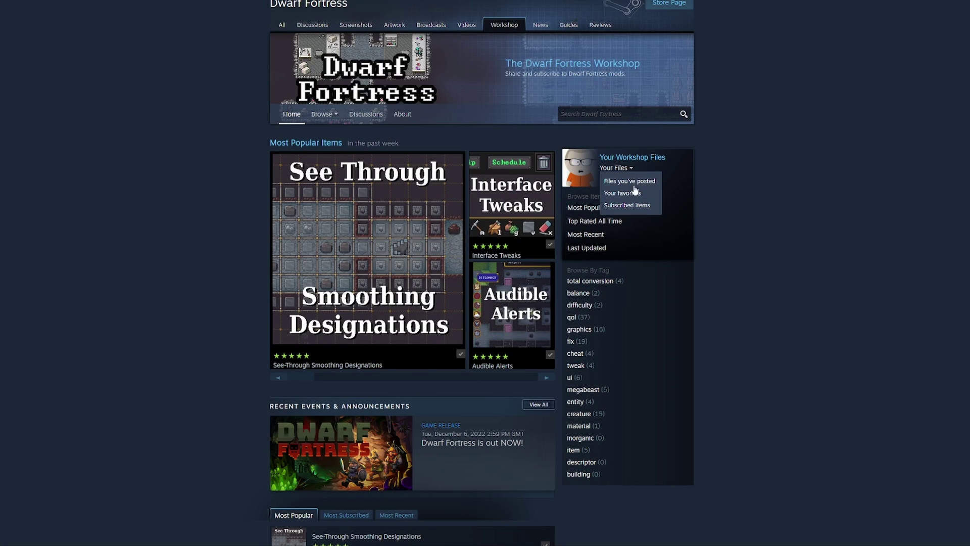
pyautogui.click(633, 205)
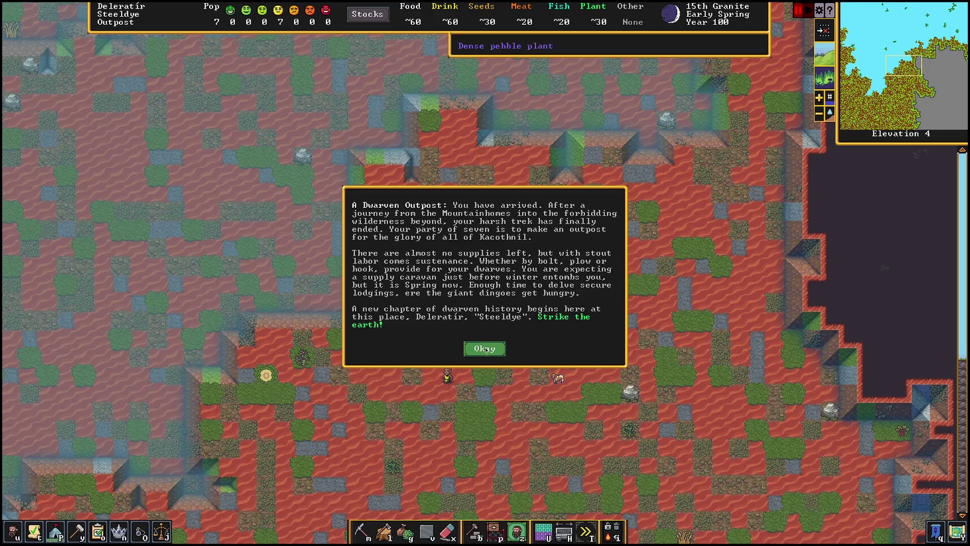
# Step: In the Dwarf Fortress game, dismiss the outpost arrival message, let time run briefly and pause again
pyautogui.click(485, 347)
pyautogui.scroll(-1, 530, 273)
pyautogui.press('a')
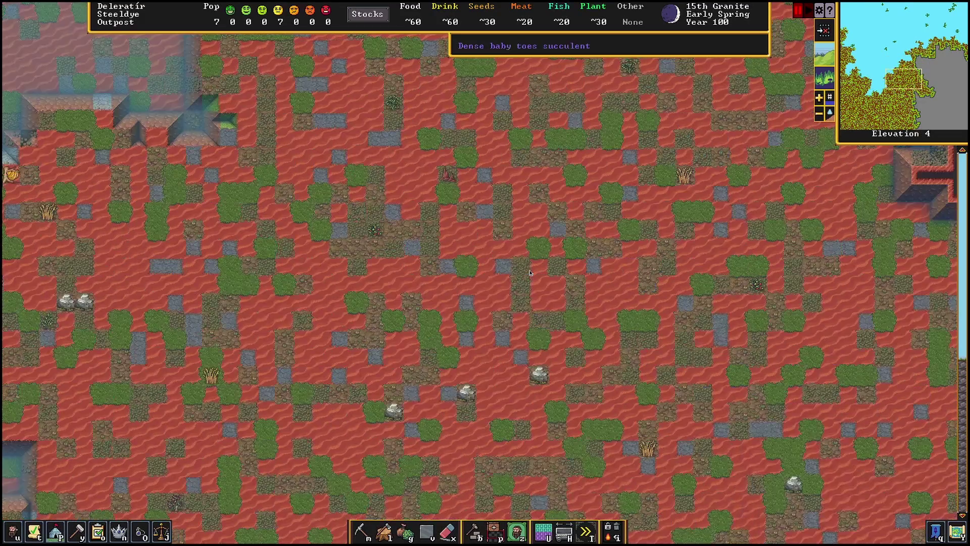
pyautogui.press('space')
pyautogui.press('w')
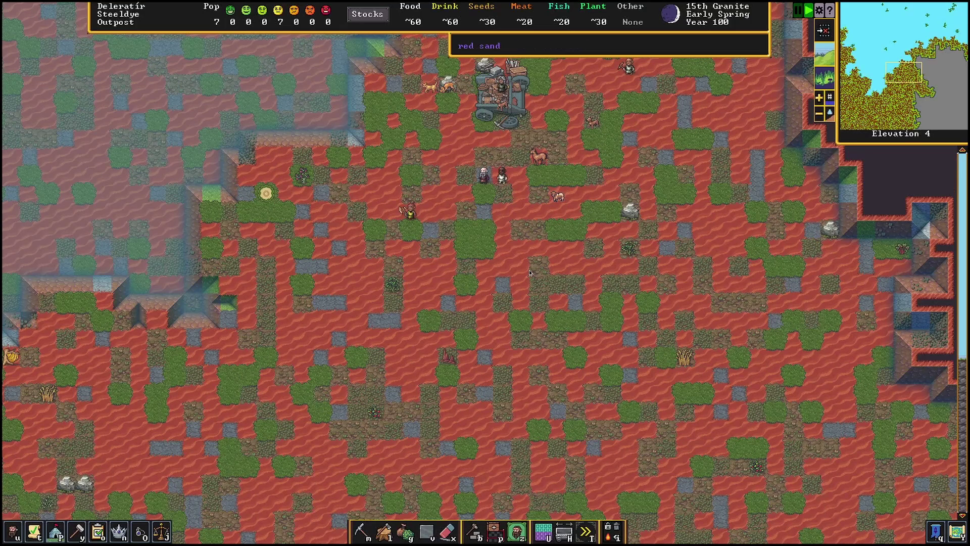
pyautogui.press('space')
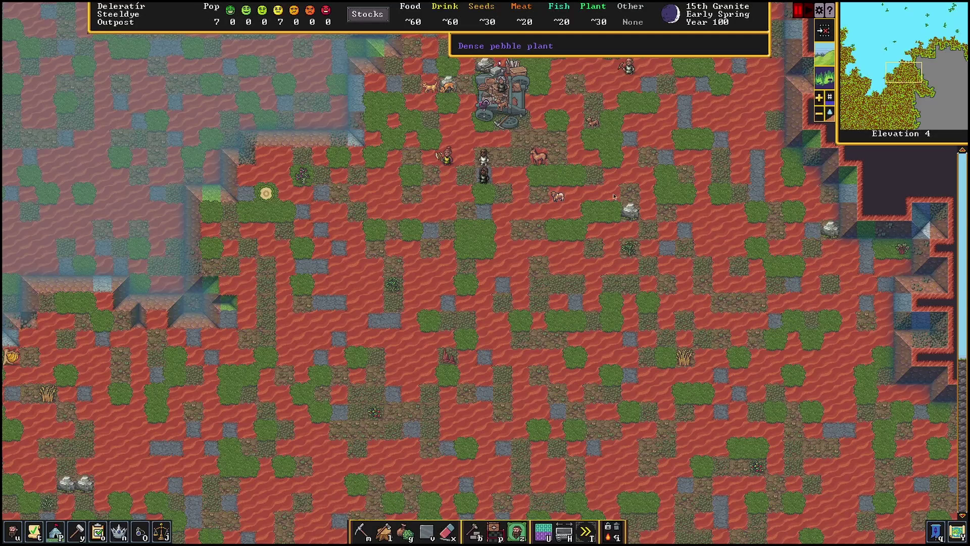
# Step: Look at the mining and building order options and close them without designating anything
pyautogui.press('m')
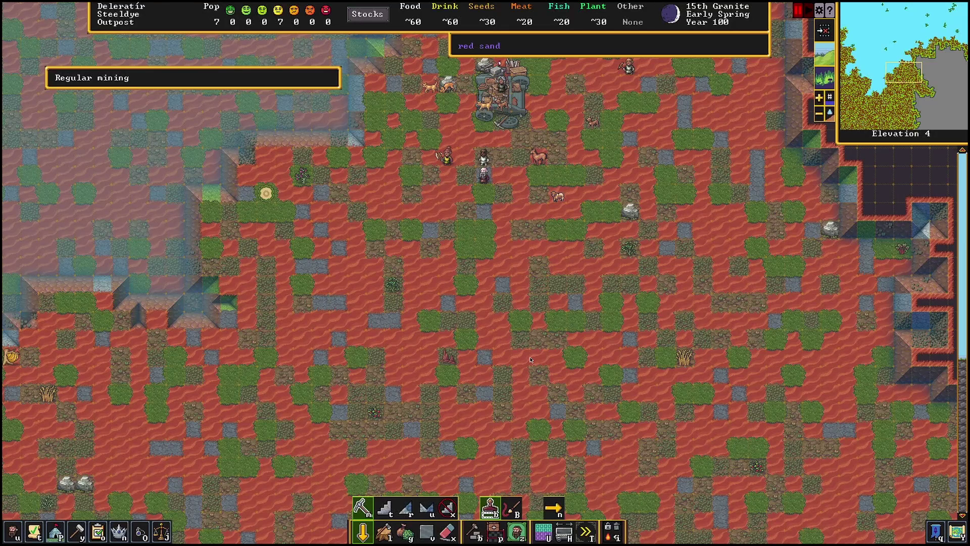
pyautogui.rightClick(555, 253)
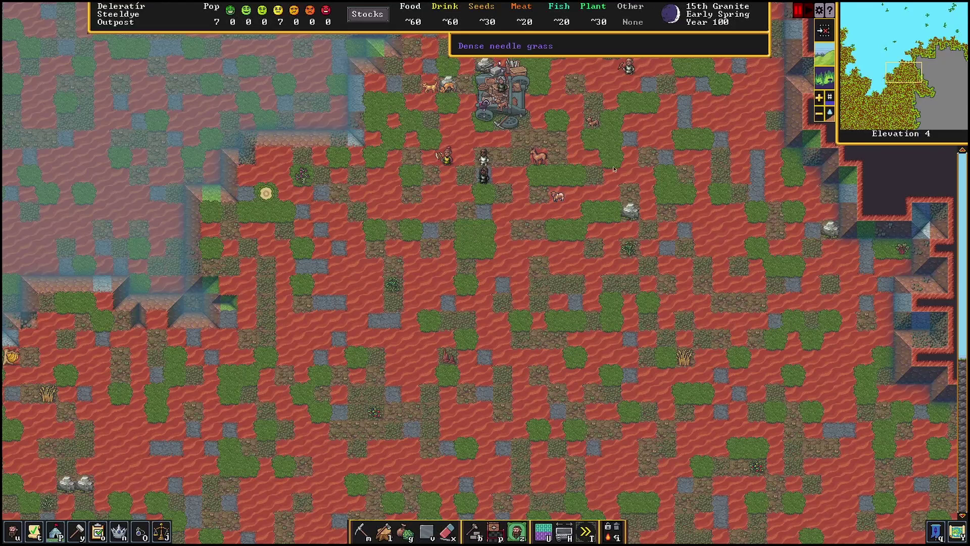
pyautogui.press('b')
pyautogui.rightClick(662, 231)
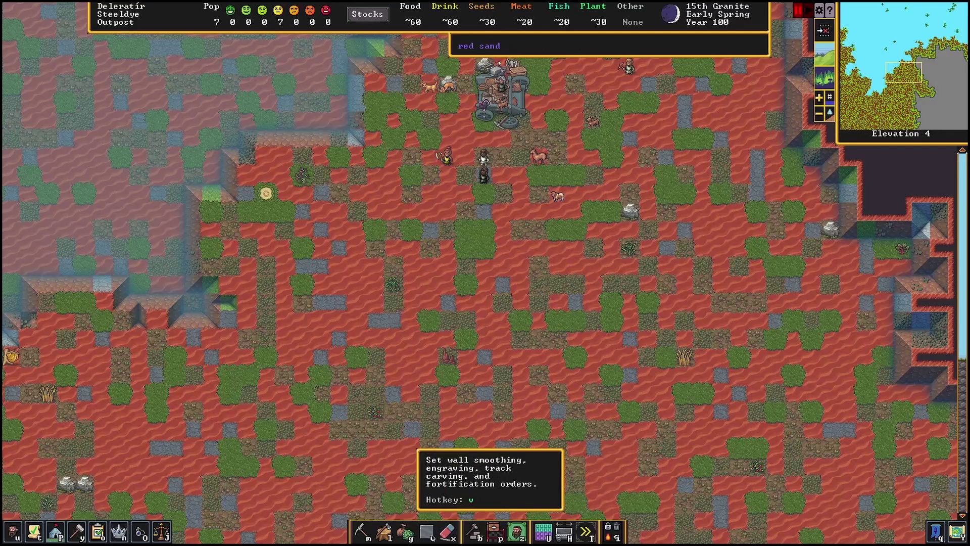
# Step: Look through the fortress information pages from creatures and tasks to labor, nobles and justice, dismissing the help messages, and return to the map
pyautogui.click(16, 535)
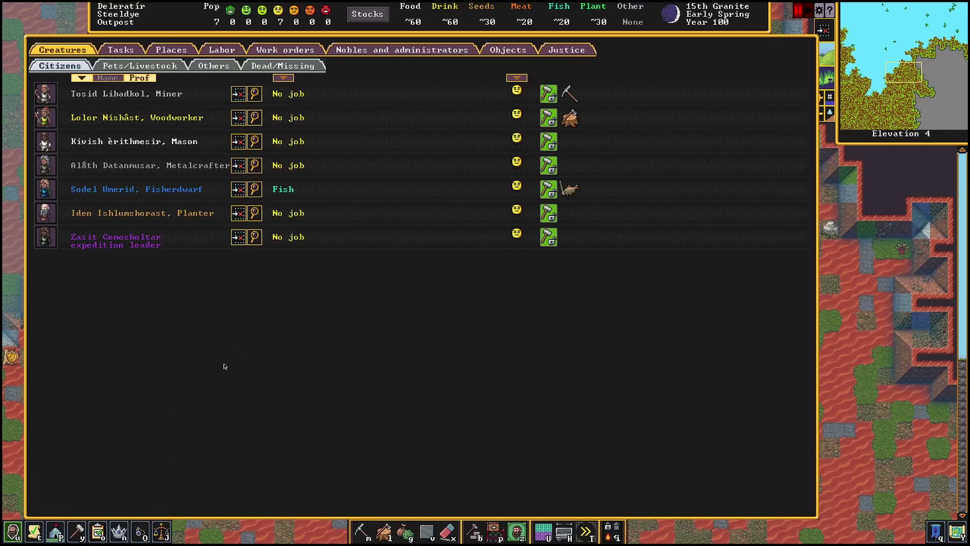
pyautogui.click(139, 53)
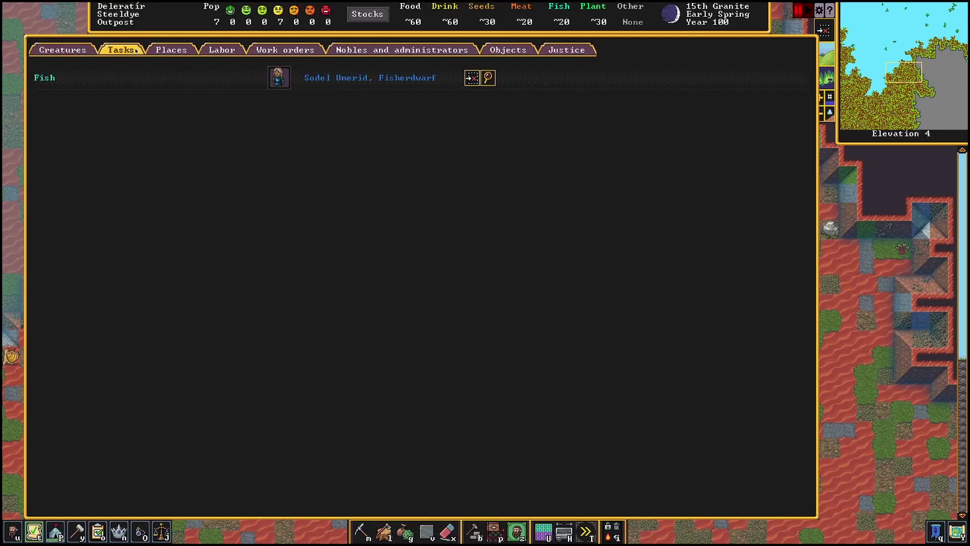
pyautogui.click(166, 53)
pyautogui.click(217, 50)
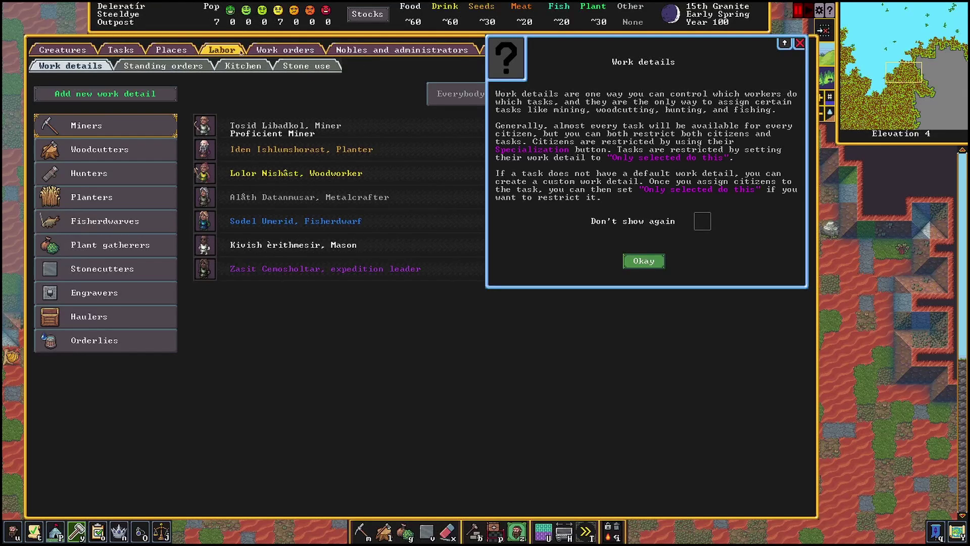
pyautogui.click(270, 49)
pyautogui.click(385, 49)
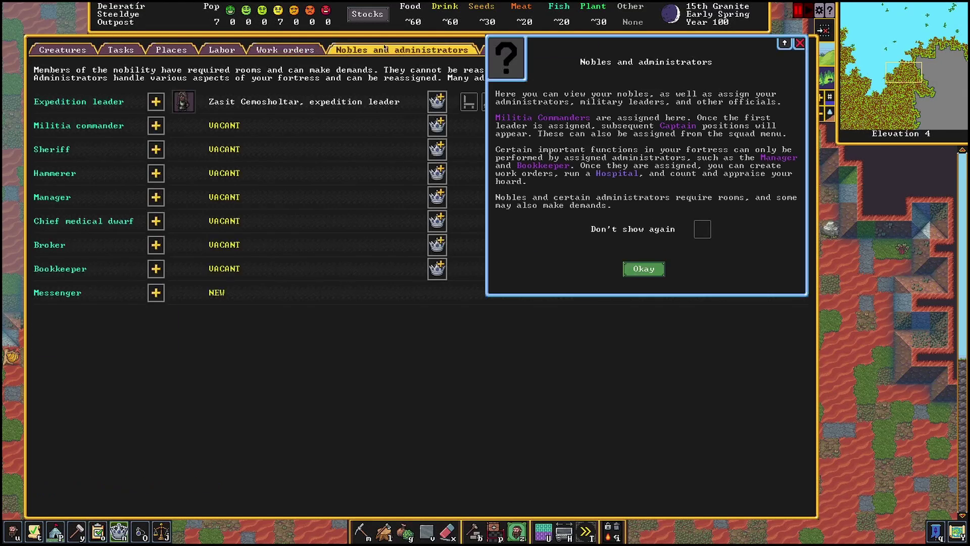
pyautogui.click(646, 271)
pyautogui.click(556, 51)
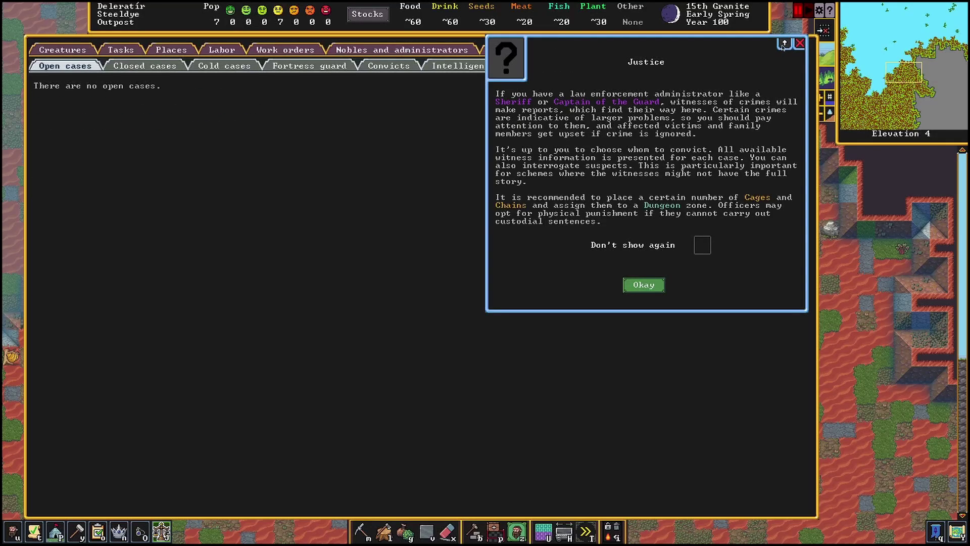
pyautogui.click(800, 44)
pyautogui.rightClick(594, 368)
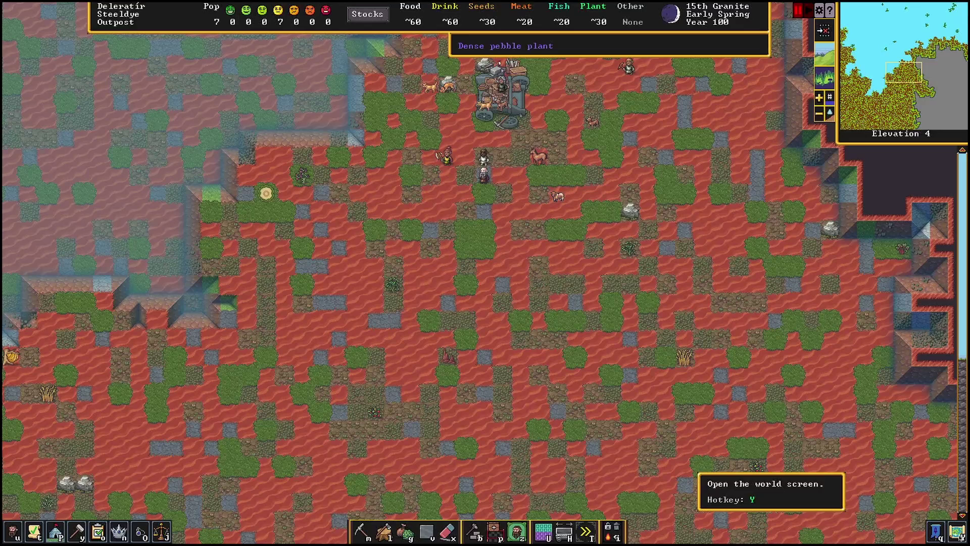
# Step: Open the world map, centre it on the fort, view the civilizations list and return to the fortress
pyautogui.press('y')
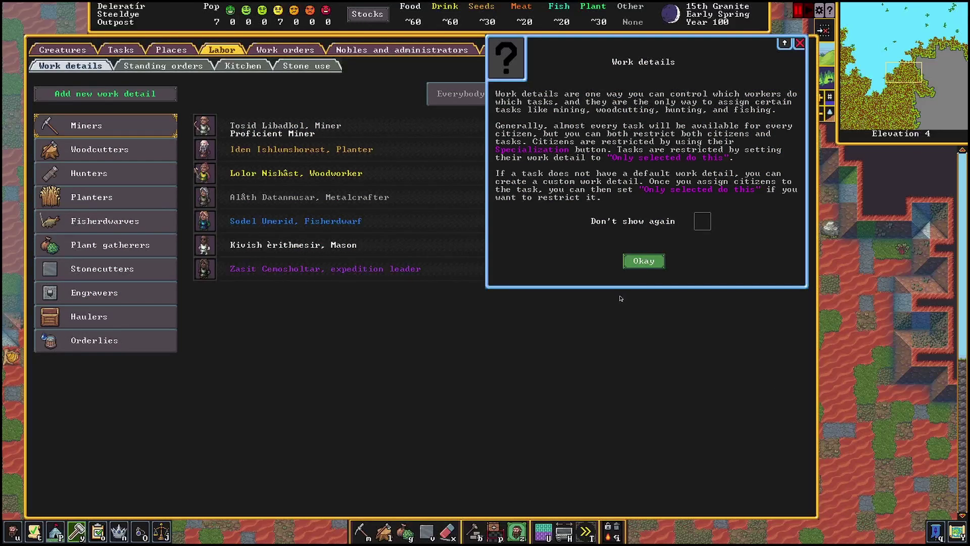
pyautogui.click(642, 264)
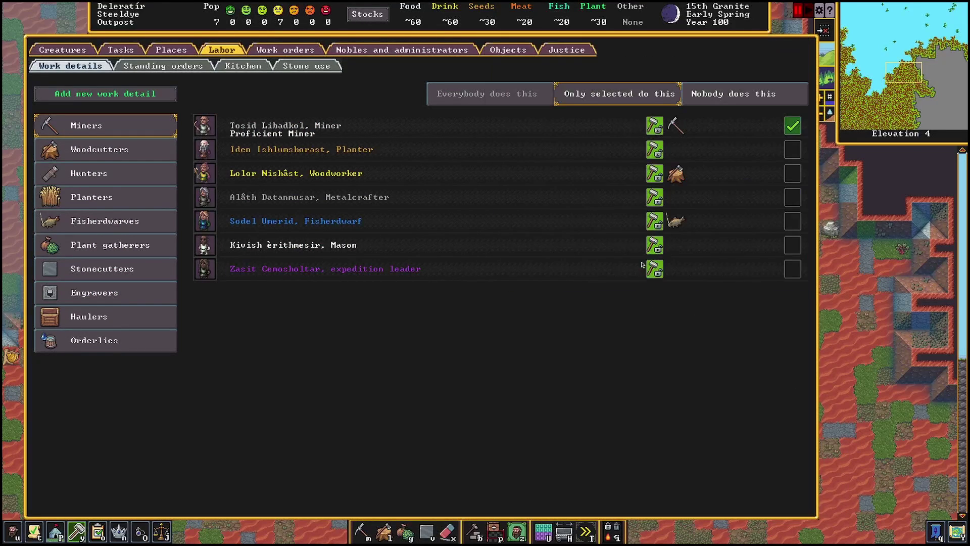
pyautogui.click(948, 529)
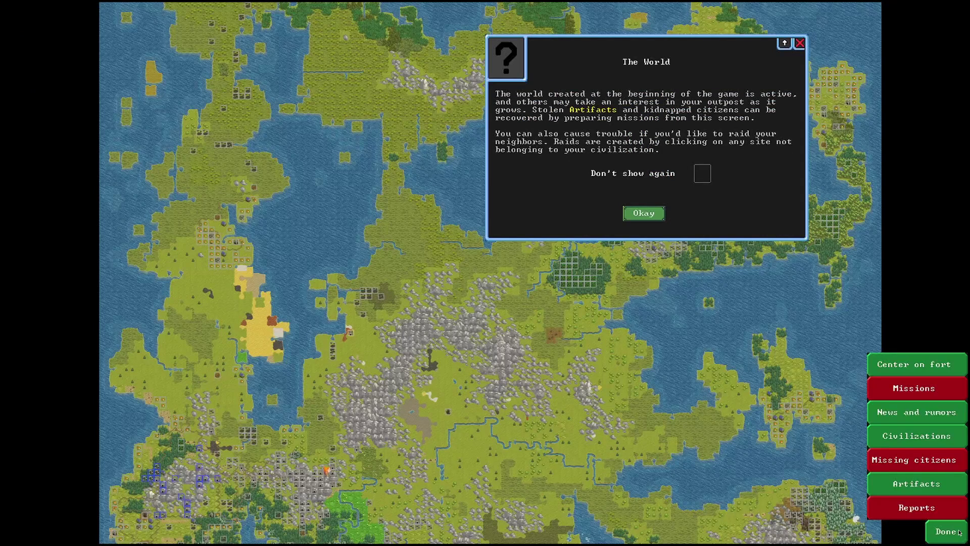
pyautogui.click(641, 214)
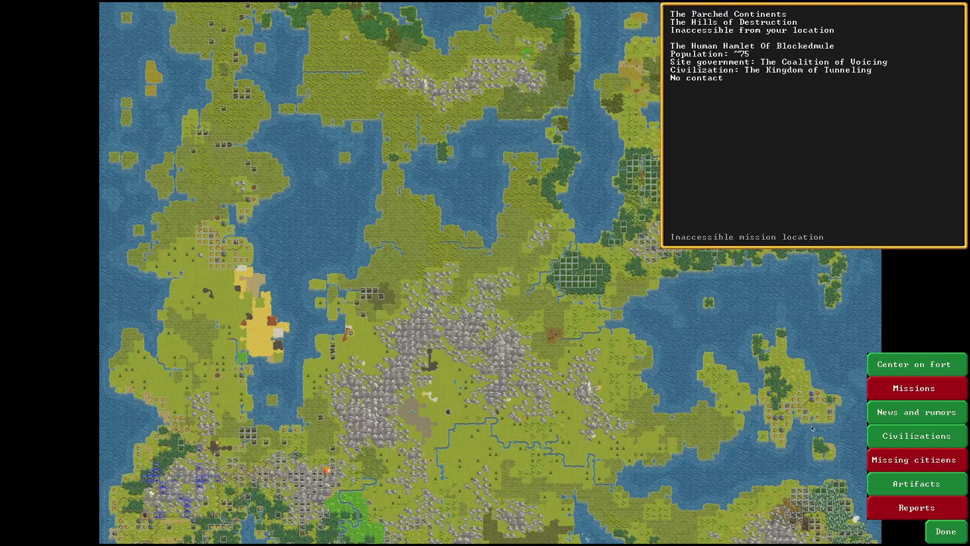
pyautogui.click(922, 365)
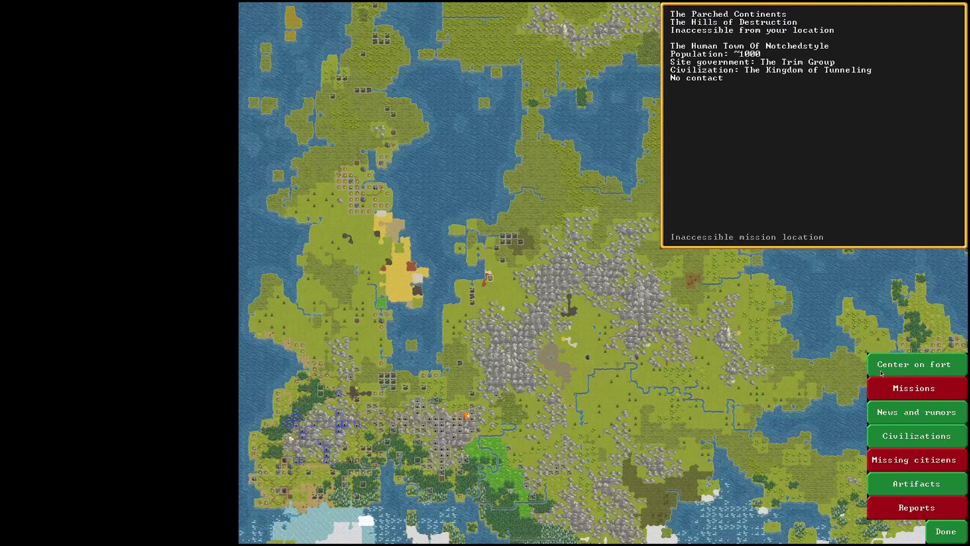
pyautogui.click(917, 437)
pyautogui.click(944, 525)
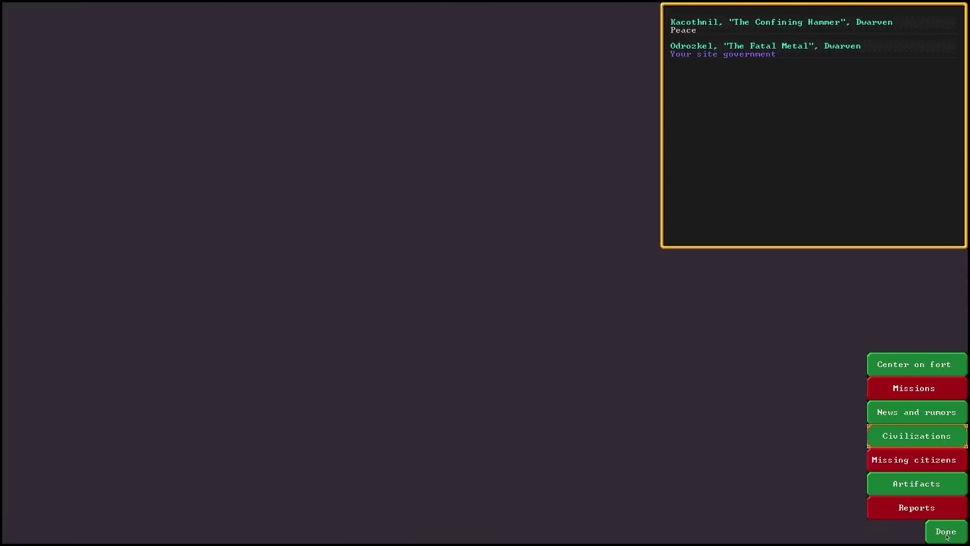
pyautogui.press('Escape')
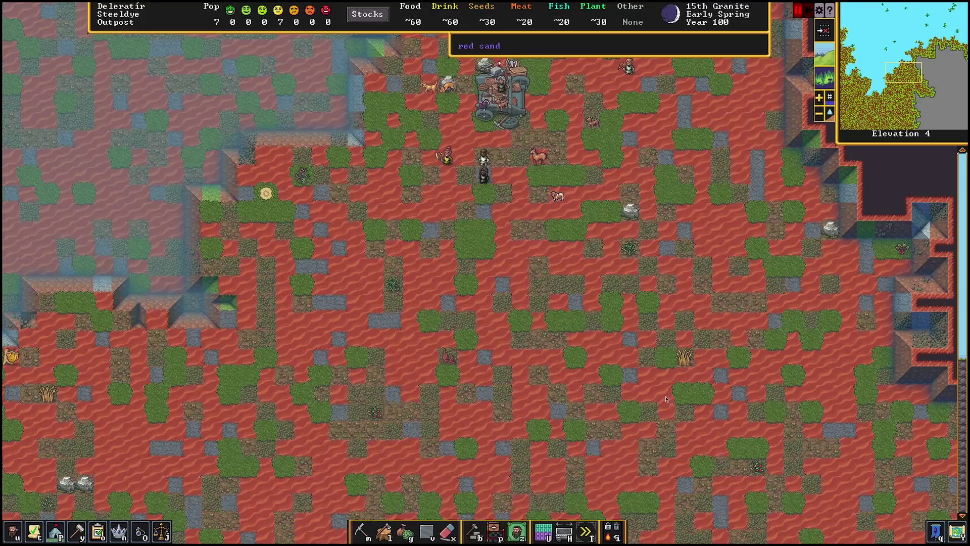
# Step: Reopen the world map, dismiss its help message and return to the fortress view
pyautogui.press('y')
pyautogui.press('Escape')
pyautogui.press('Escape')
pyautogui.press('w')
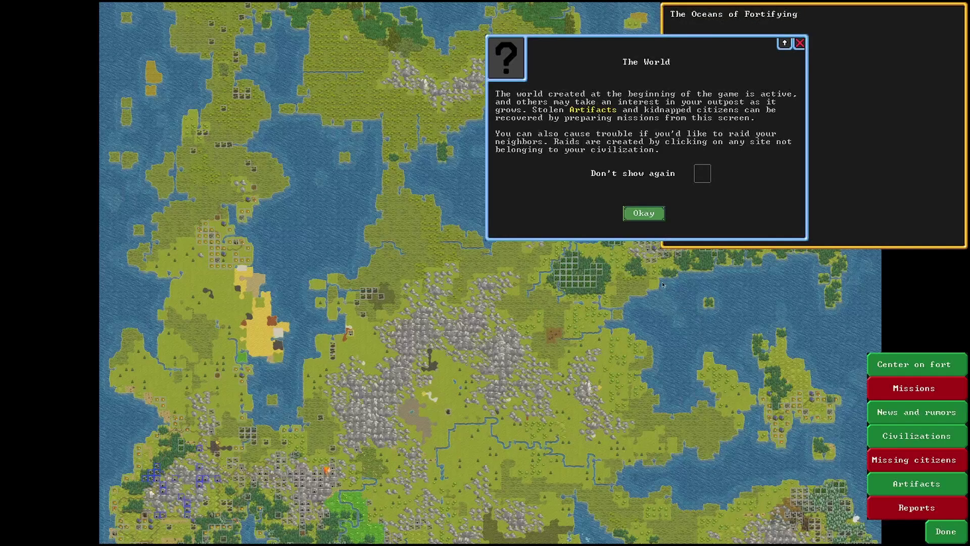
pyautogui.press('Escape')
pyautogui.click(930, 529)
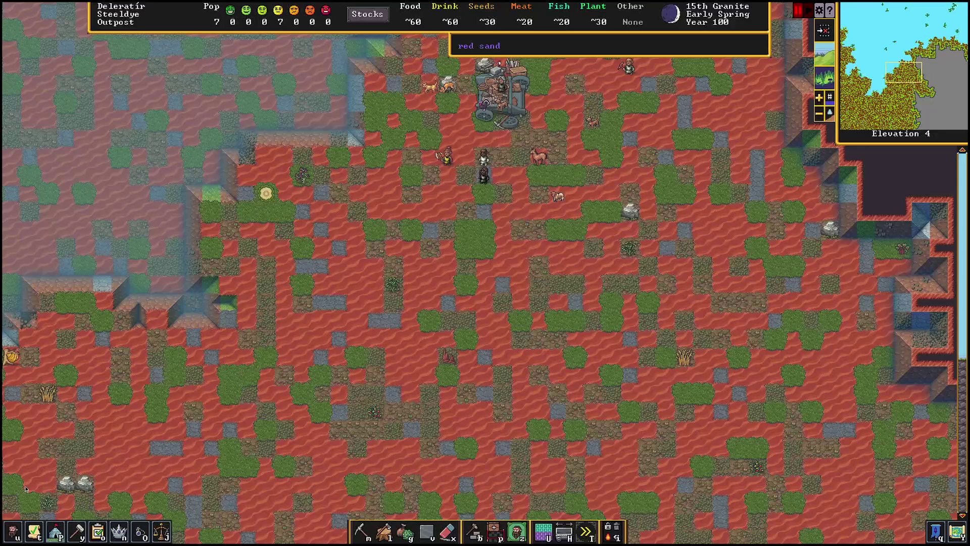
# Step: Look at the places information page and the stockpile placement mode, closing both without placing a stockpile
pyautogui.hotkey('shift', 'p')
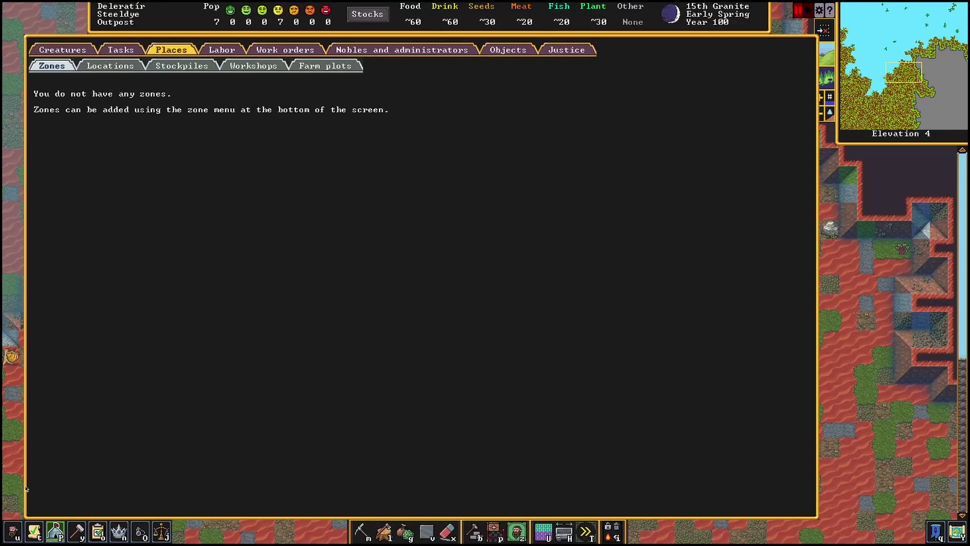
pyautogui.press('Escape')
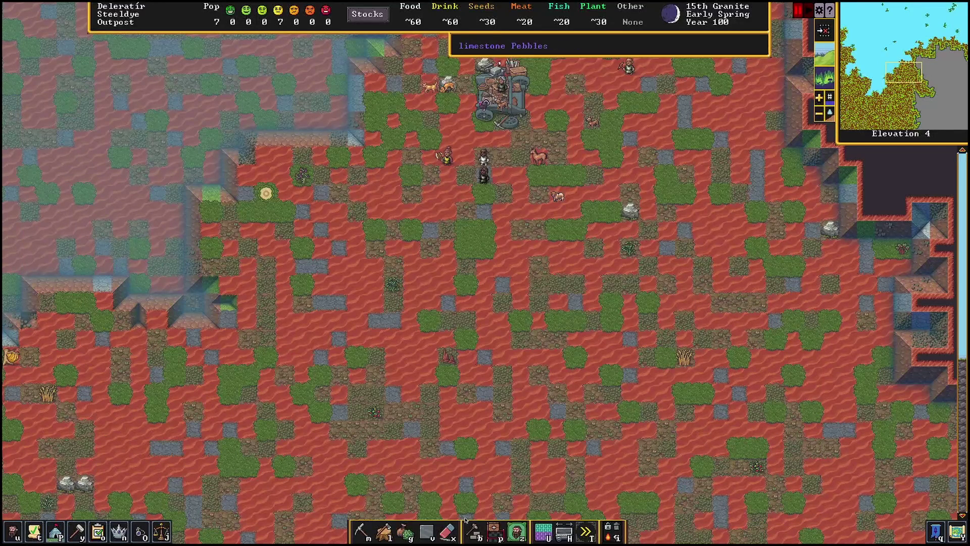
pyautogui.click(492, 530)
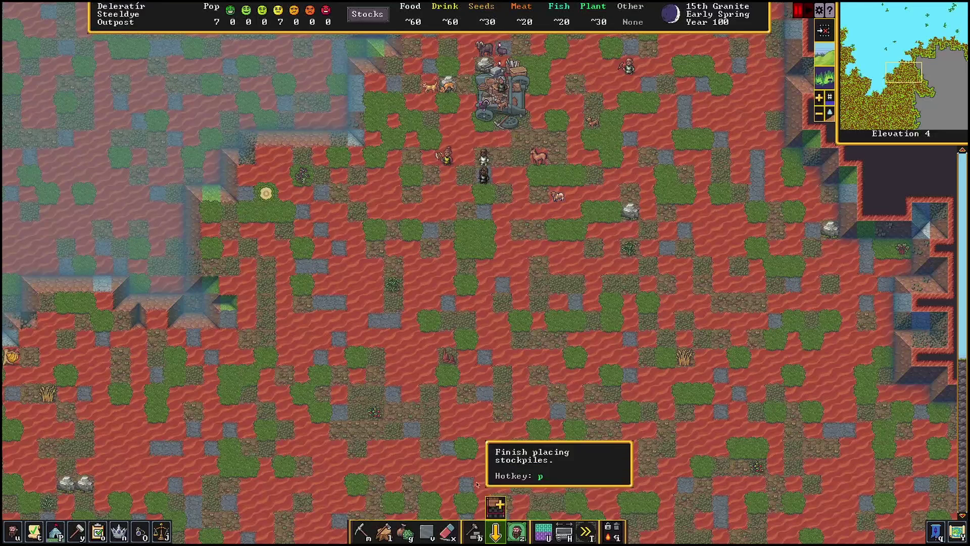
pyautogui.rightClick(470, 345)
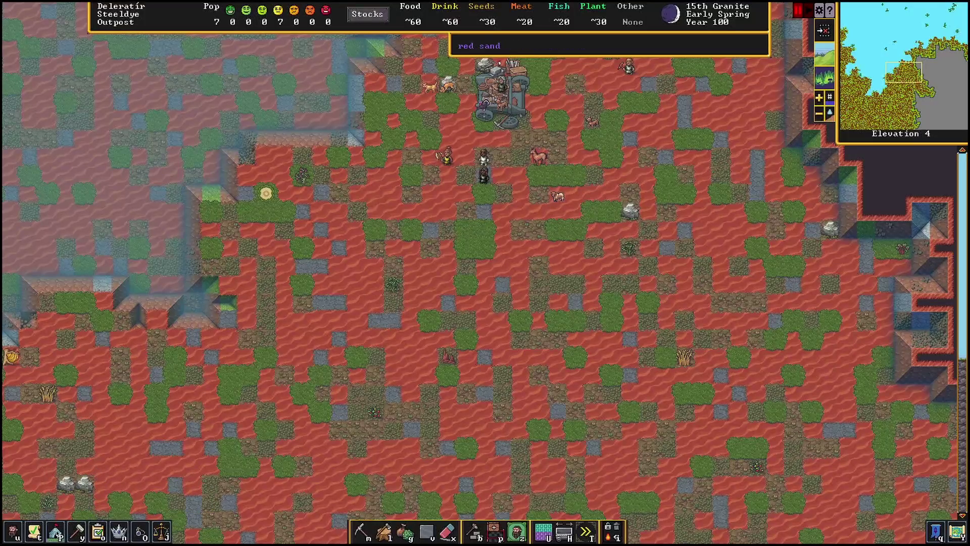
pyautogui.press('p')
pyautogui.rightClick(261, 307)
pyautogui.hotkey('shift', 'd')
pyautogui.hotkey('shift', 'd')
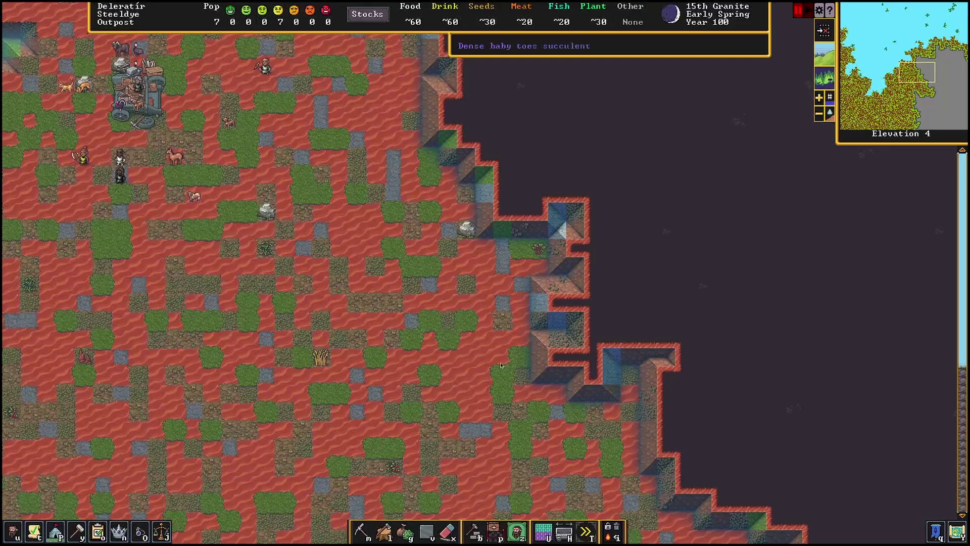
# Step: Check the squad sidebar, close it, and appoint the planter as militia commander in the nobles and administrators list
pyautogui.click(937, 531)
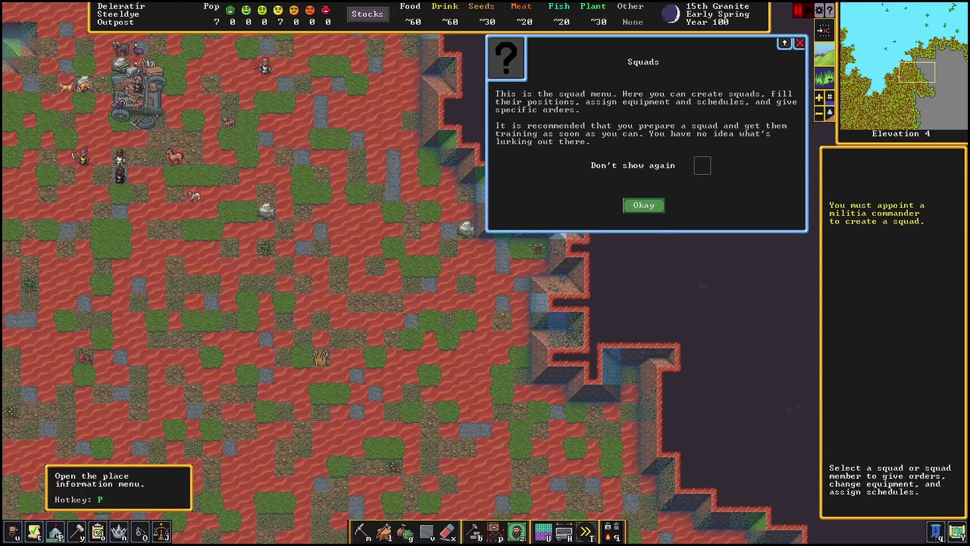
pyautogui.press('Escape')
pyautogui.press('Escape')
pyautogui.click(119, 530)
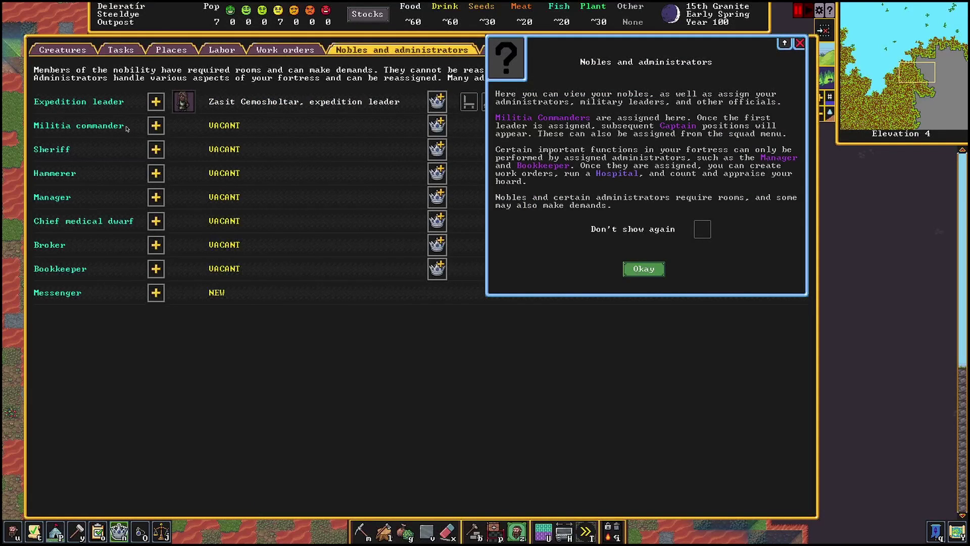
pyautogui.click(147, 130)
pyautogui.click(185, 112)
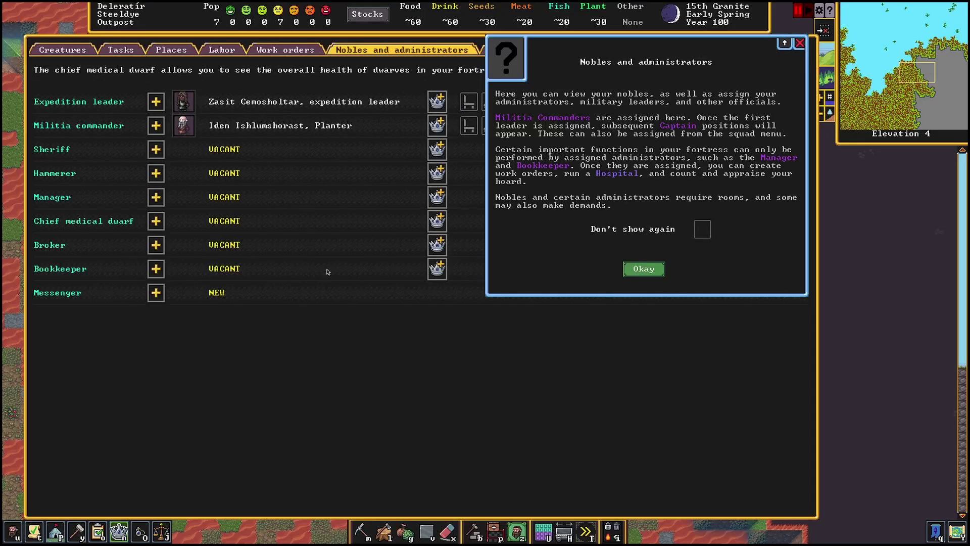
pyautogui.click(643, 269)
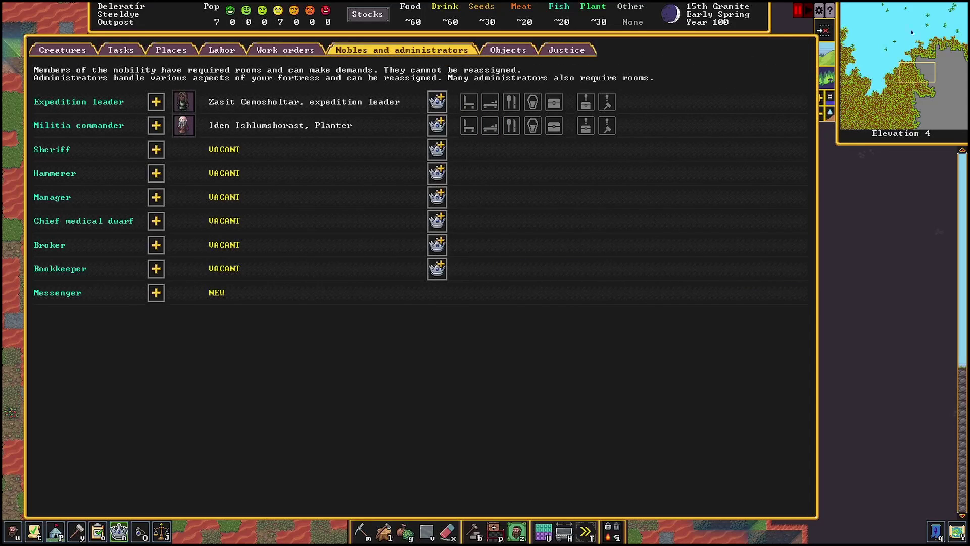
pyautogui.press('Escape')
# Step: Create a new squad under the militia commander with no uniform and dismiss the squads help message
pyautogui.click(935, 530)
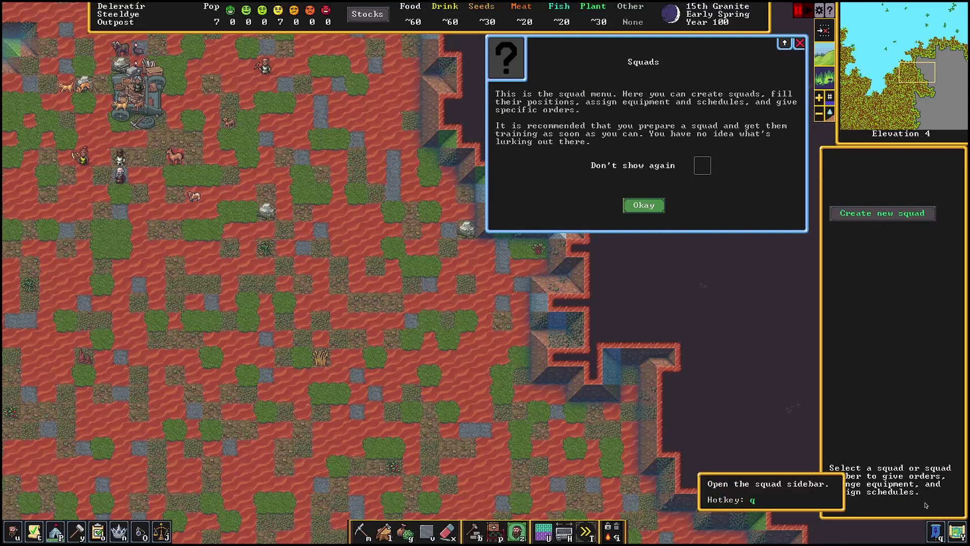
pyautogui.click(870, 215)
pyautogui.click(633, 266)
pyautogui.click(655, 207)
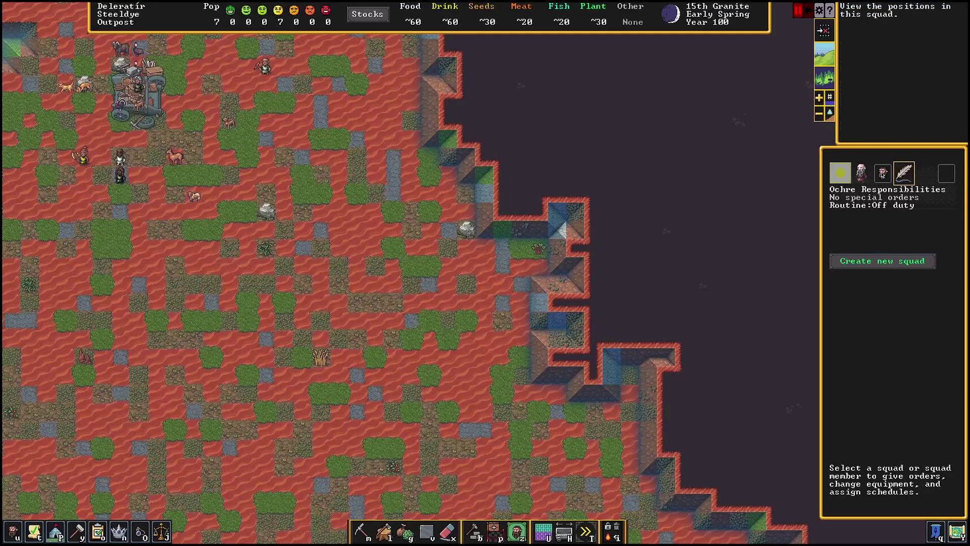
# Step: Assign the metalcrafter to position 2 of the new squad and return to the squad list
pyautogui.click(880, 190)
pyautogui.click(871, 244)
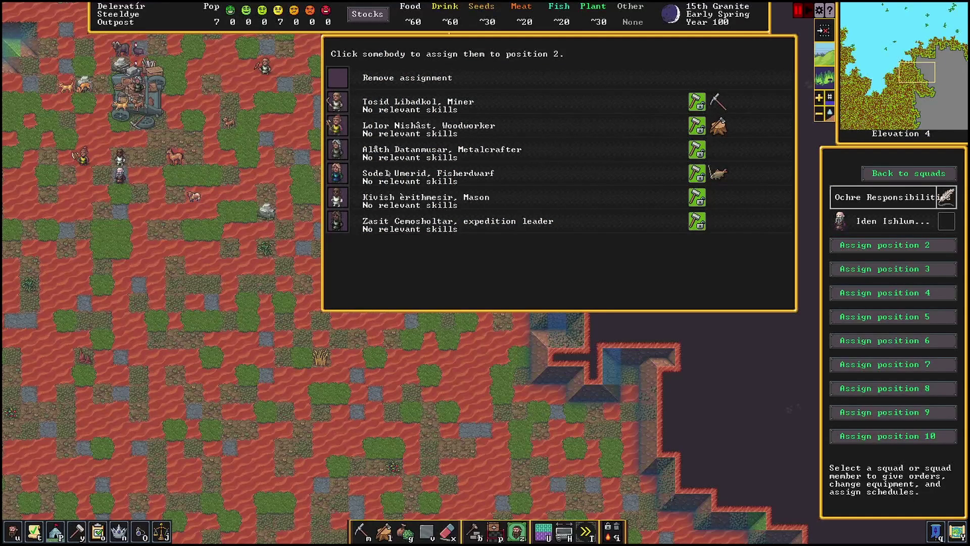
pyautogui.click(389, 151)
pyautogui.rightClick(671, 349)
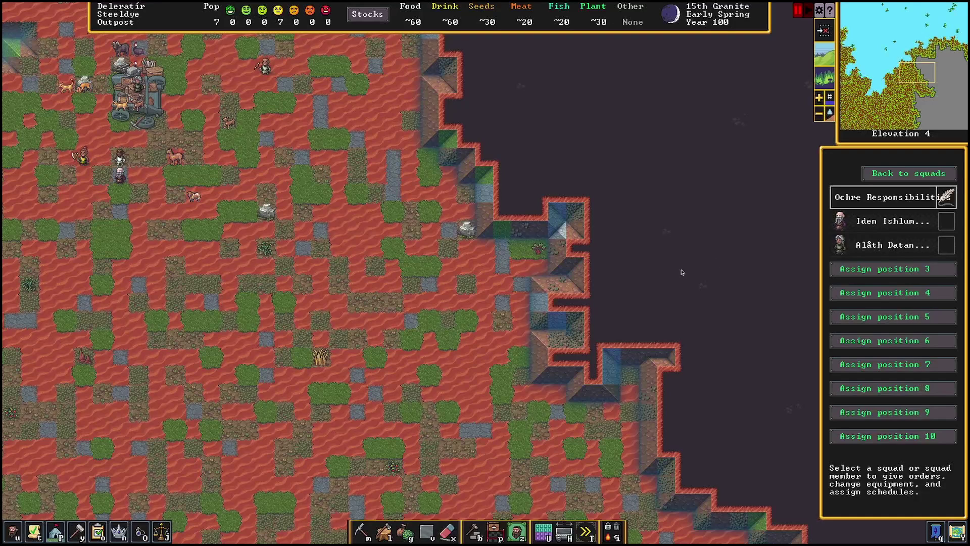
pyautogui.click(892, 172)
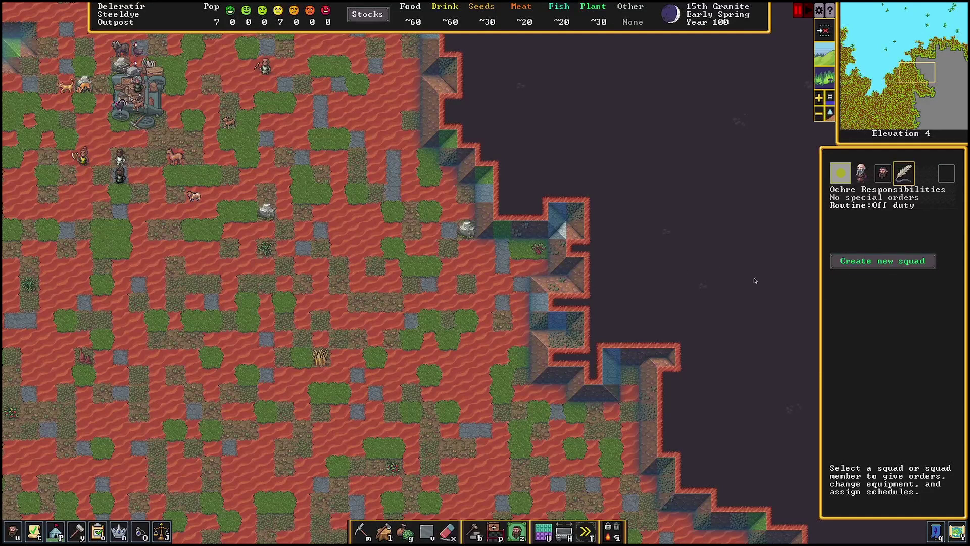
# Step: Look at the uniform choices for a second squad, cancel its creation and return to the squad list
pyautogui.click(878, 262)
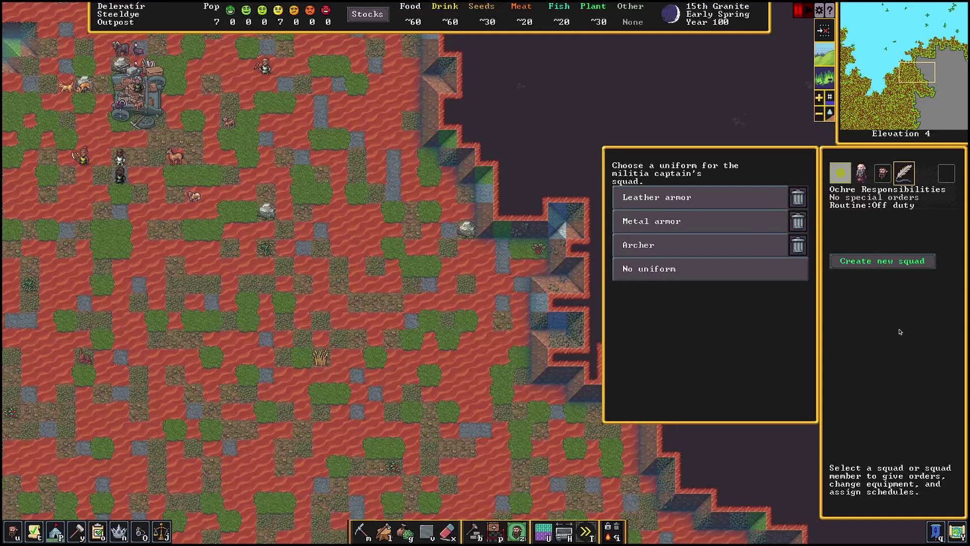
pyautogui.click(906, 265)
pyautogui.click(936, 532)
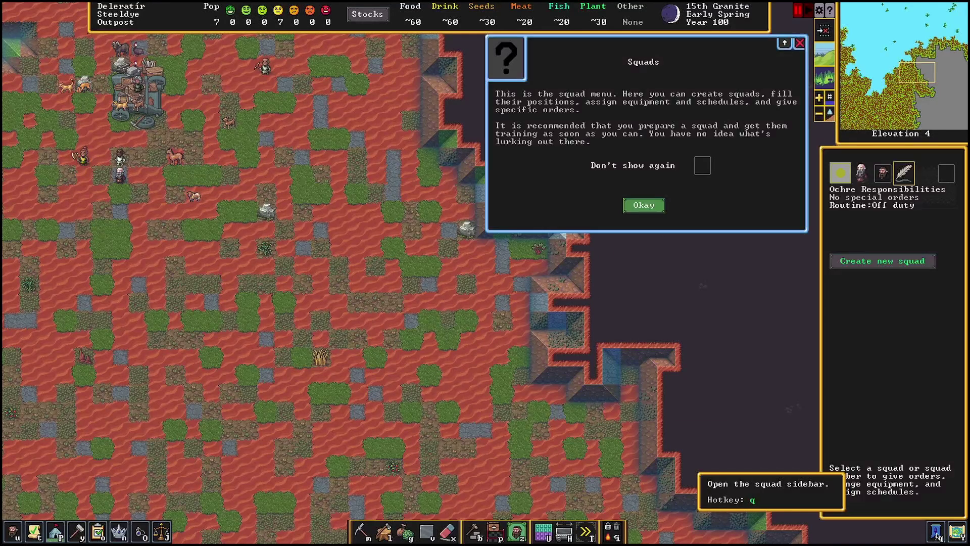
pyautogui.click(642, 206)
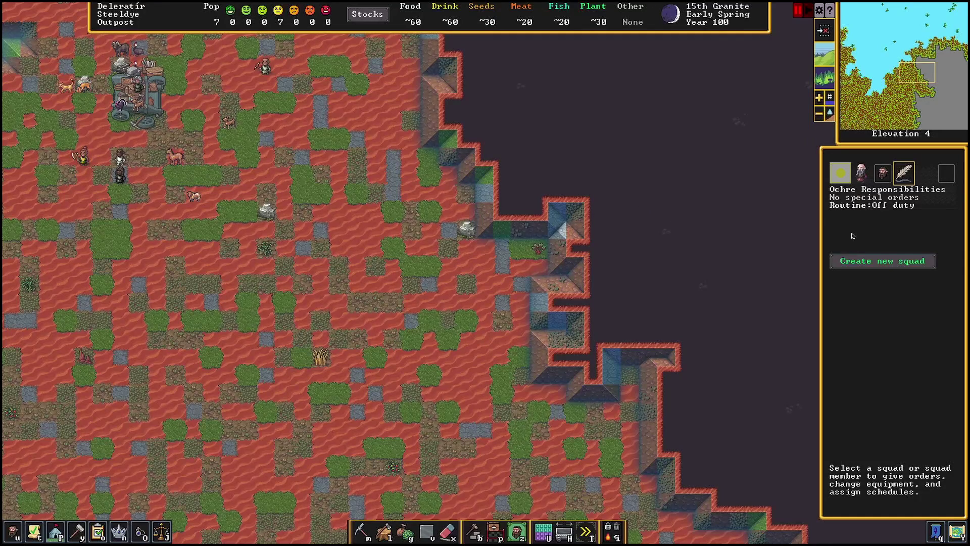
# Step: View the squad leader's sheet and the squad's position list, closing everything to return to the fortress map
pyautogui.click(860, 174)
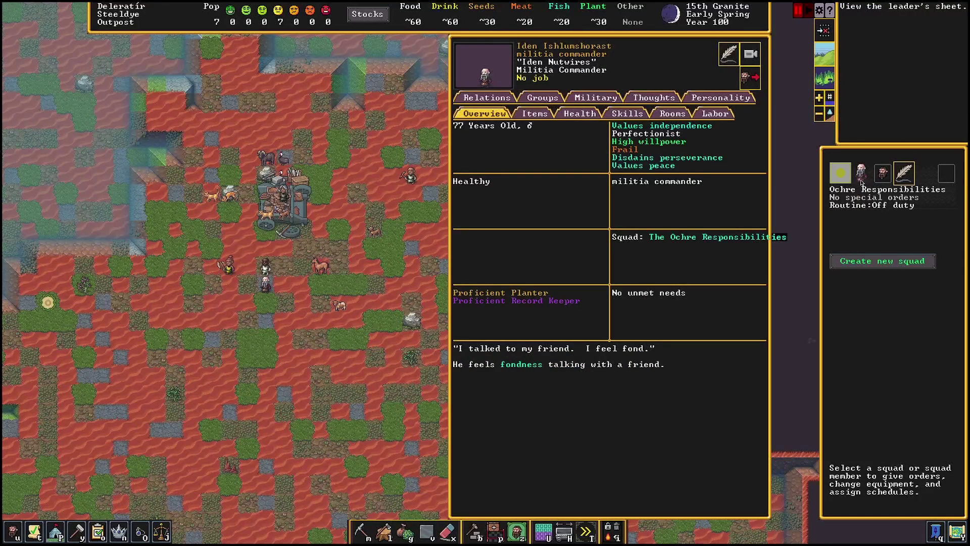
pyautogui.click(862, 173)
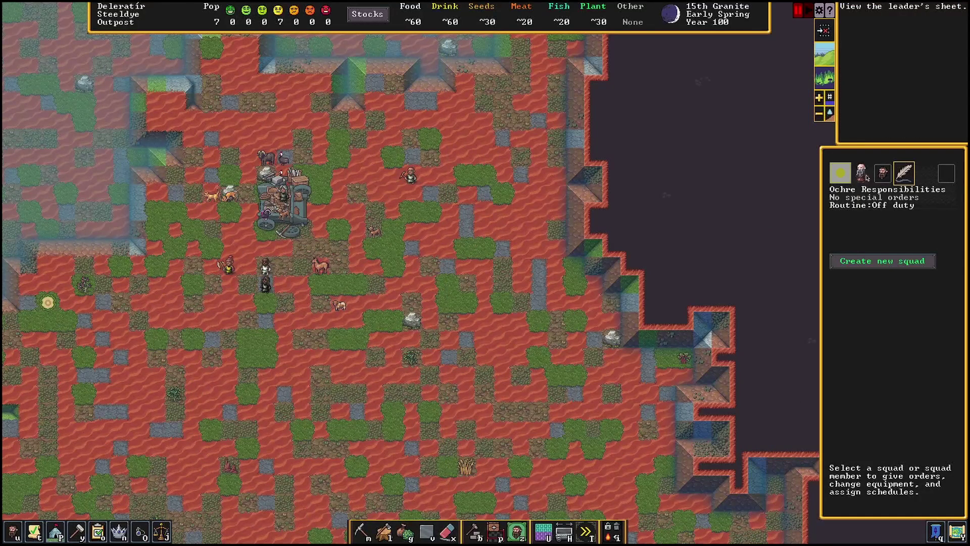
pyautogui.click(904, 173)
pyautogui.click(884, 175)
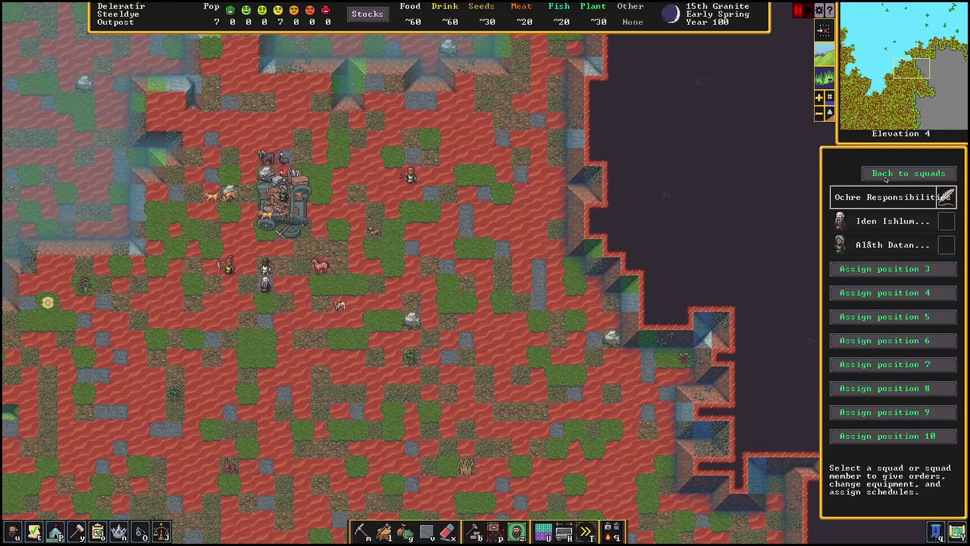
pyautogui.press('Escape')
pyautogui.press('Escape')
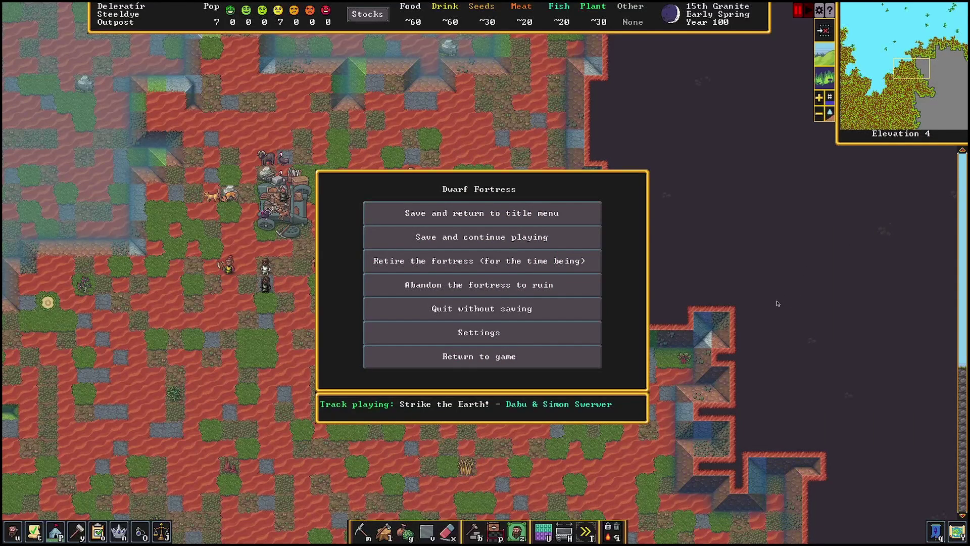
pyautogui.press('Escape')
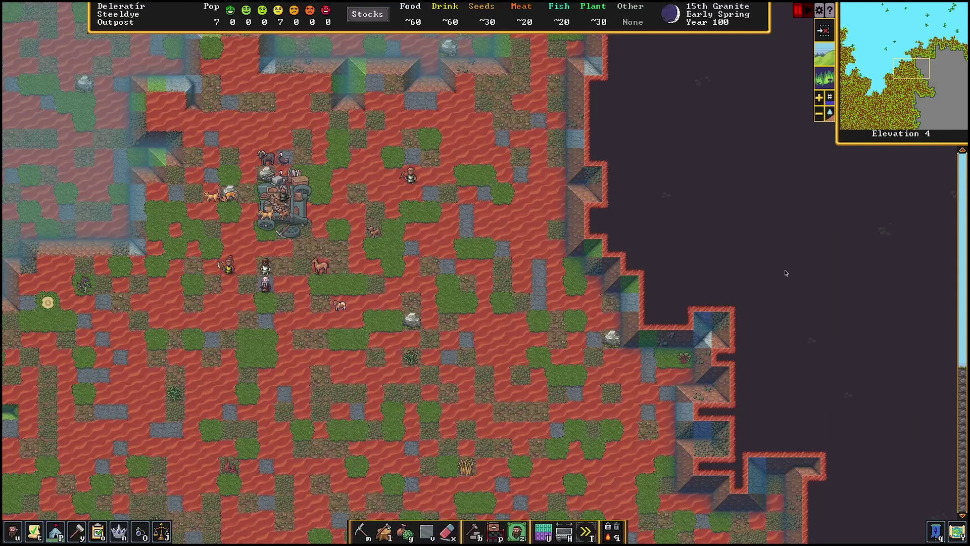
# Step: Reopen the squad sidebar, dismiss its help message, view the squad's positions and go back to the squad list
pyautogui.click(936, 531)
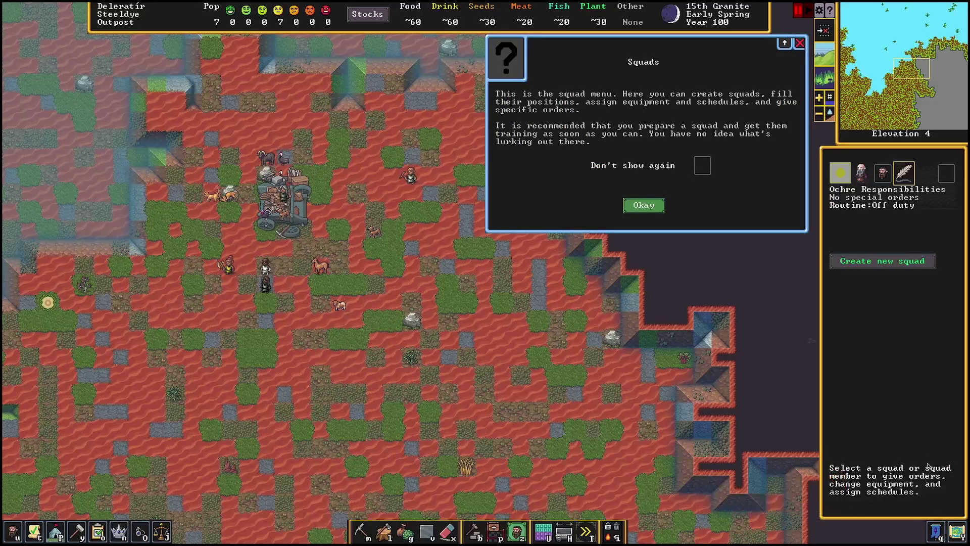
pyautogui.click(653, 206)
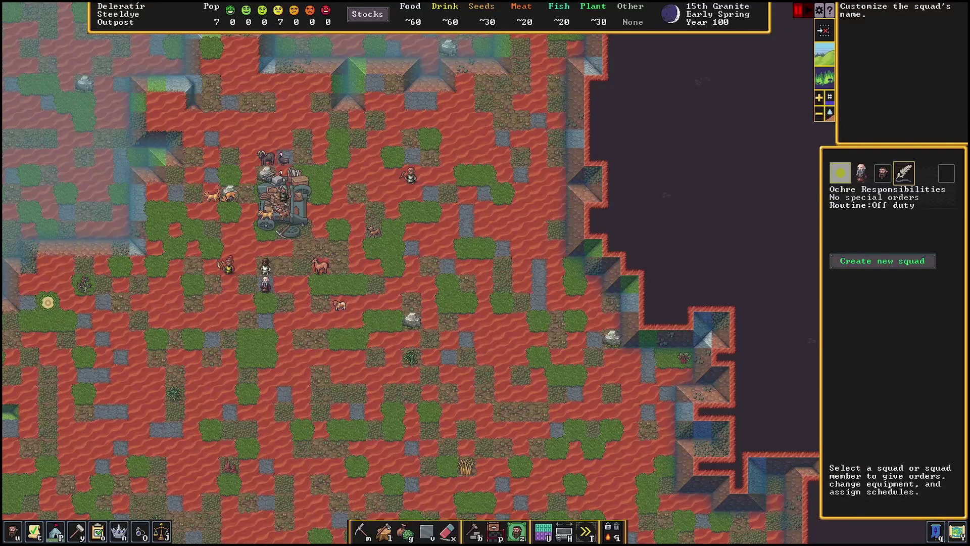
pyautogui.click(889, 174)
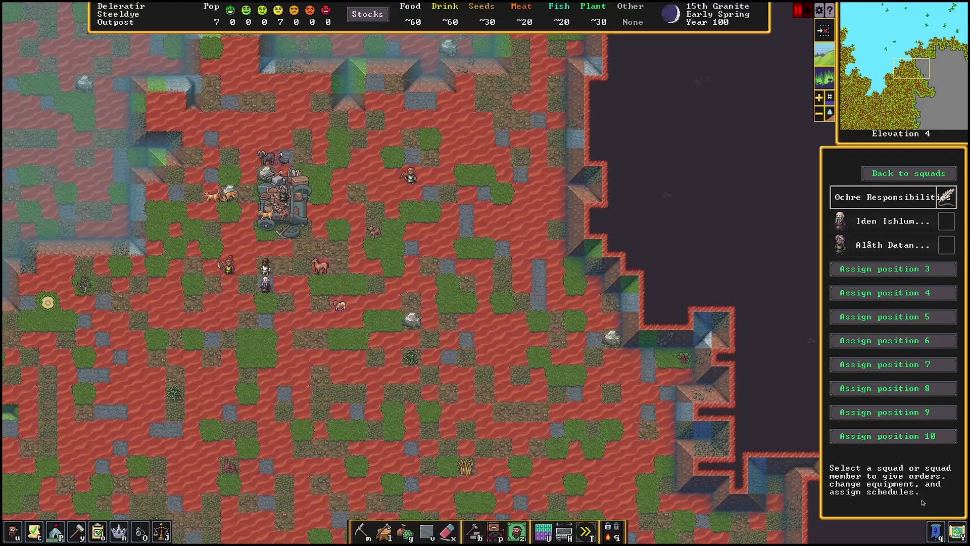
pyautogui.click(905, 176)
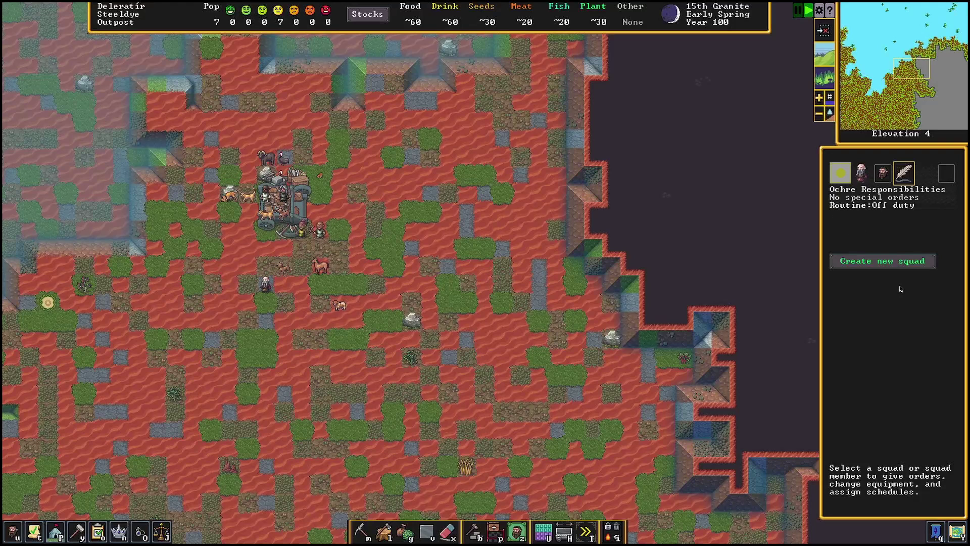
# Step: Pause the game and change the squad's emblem to a blue circle
pyautogui.press('space')
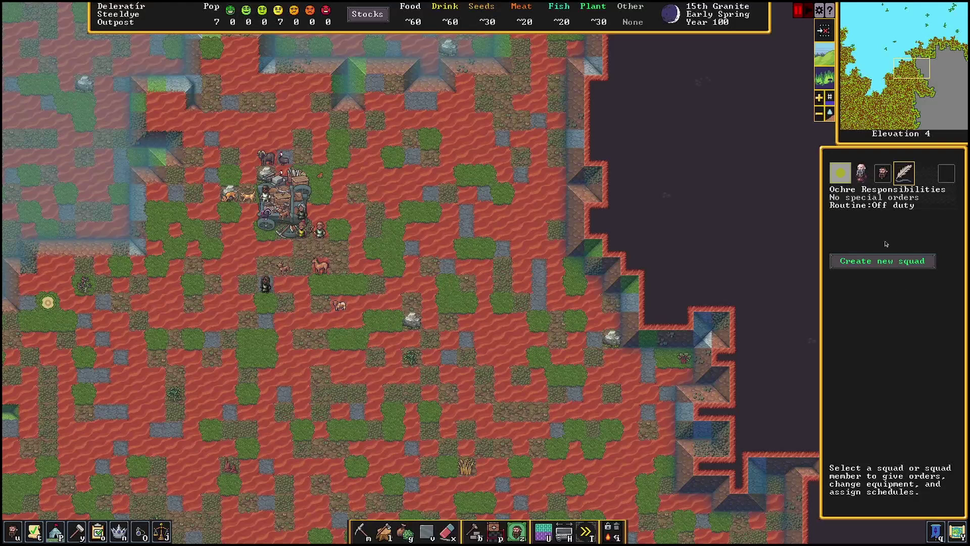
pyautogui.click(841, 174)
pyautogui.click(741, 214)
pyautogui.click(773, 169)
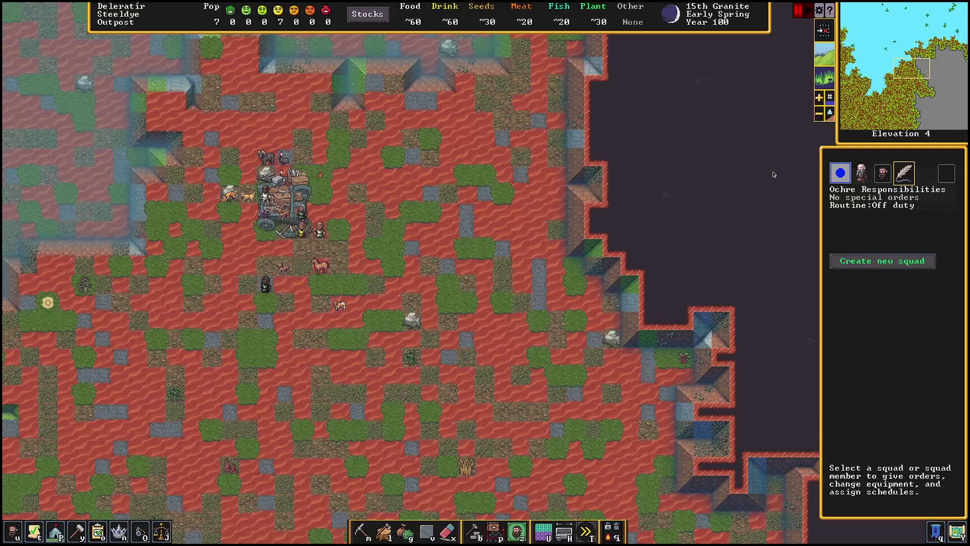
# Step: View the leader's sheet alongside the squad's positions, close them and bring the squad list back up
pyautogui.click(861, 173)
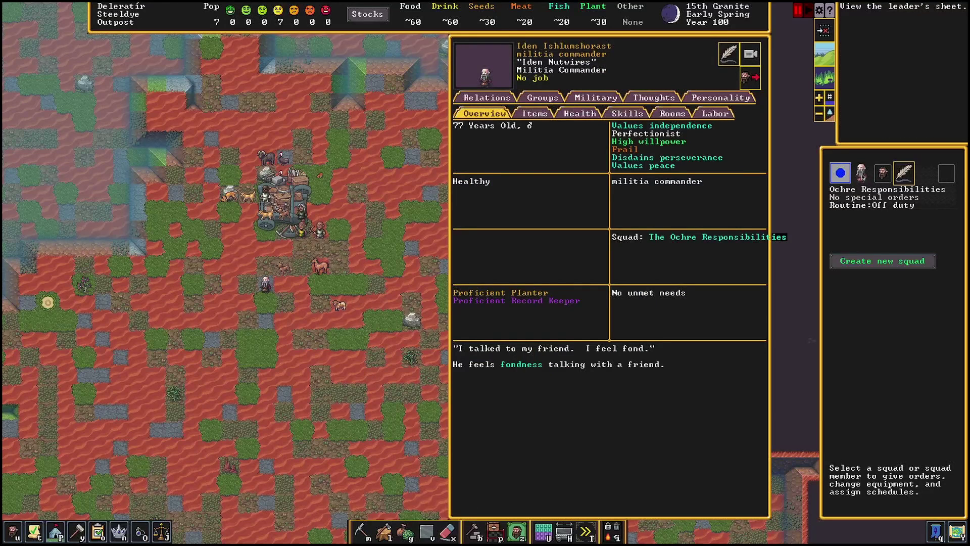
pyautogui.click(880, 175)
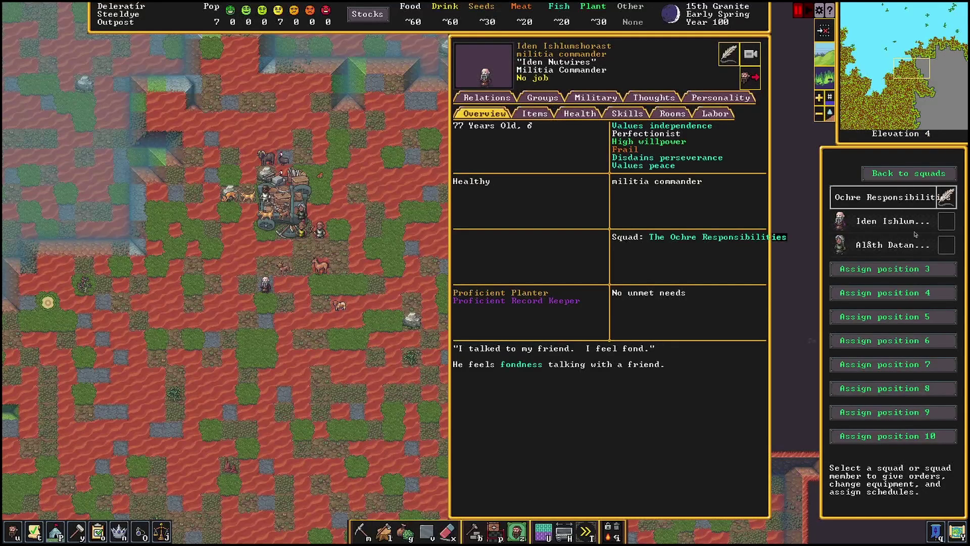
pyautogui.press('Escape')
pyautogui.click(935, 525)
pyautogui.click(934, 526)
pyautogui.click(656, 205)
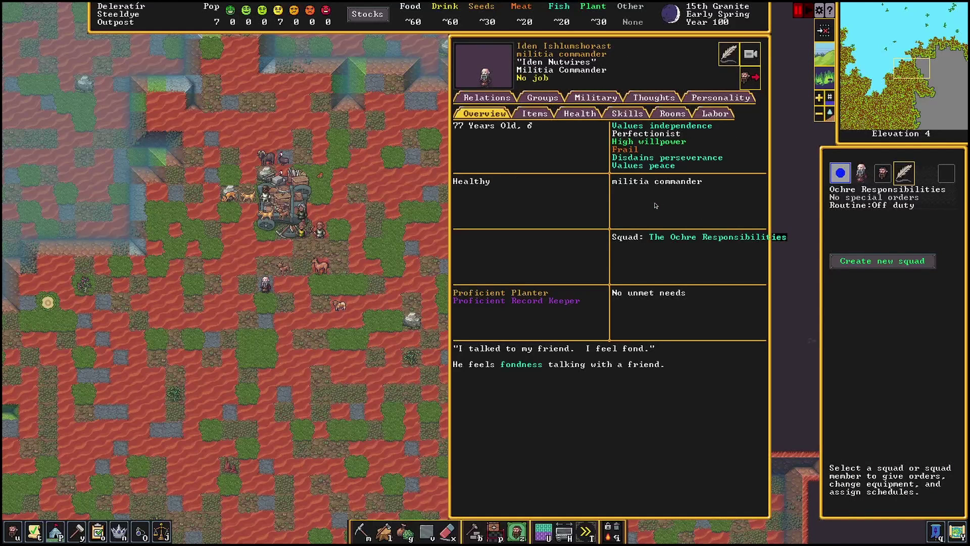
pyautogui.rightClick(693, 253)
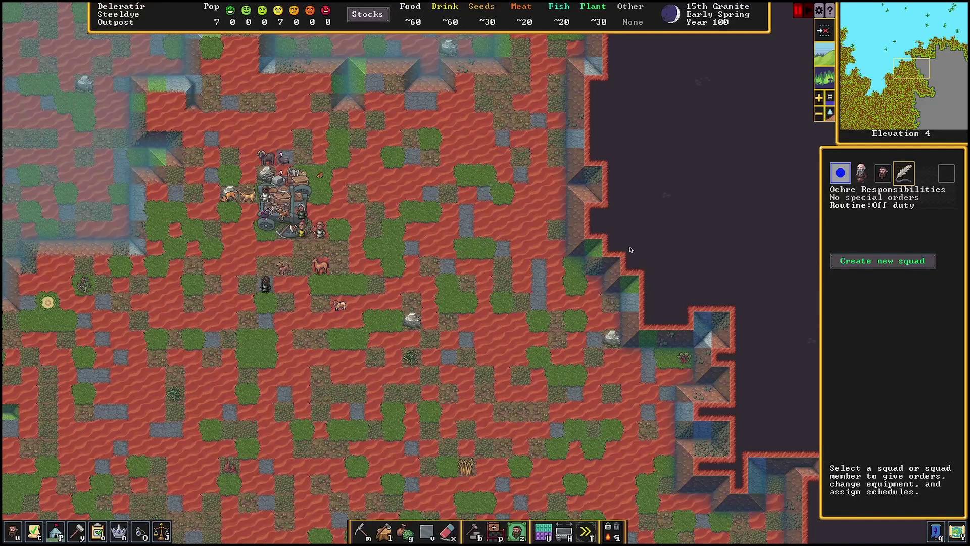
# Step: Let the game run for a short while, pause it again and reopen the squad sidebar
pyautogui.press('space')
pyautogui.press('a')
pyautogui.press('d')
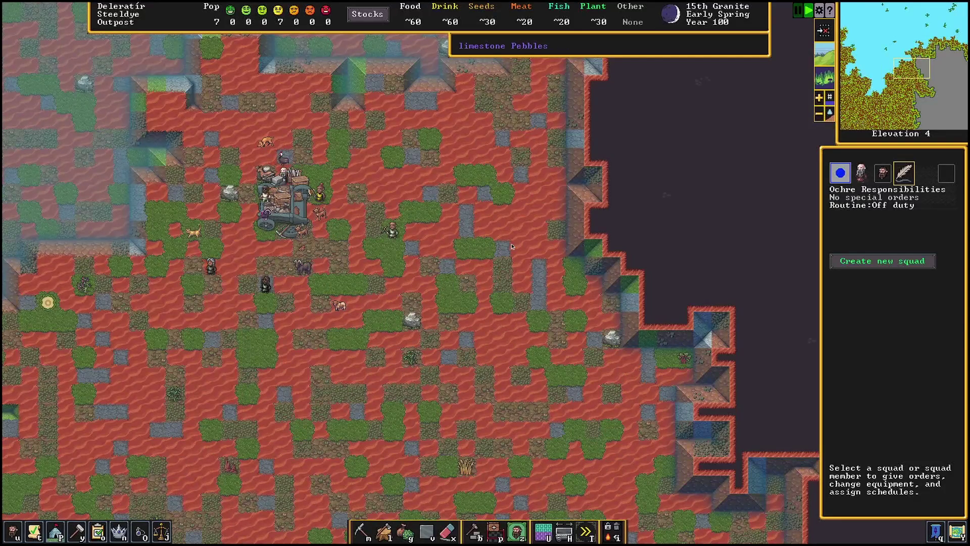
pyautogui.press('space')
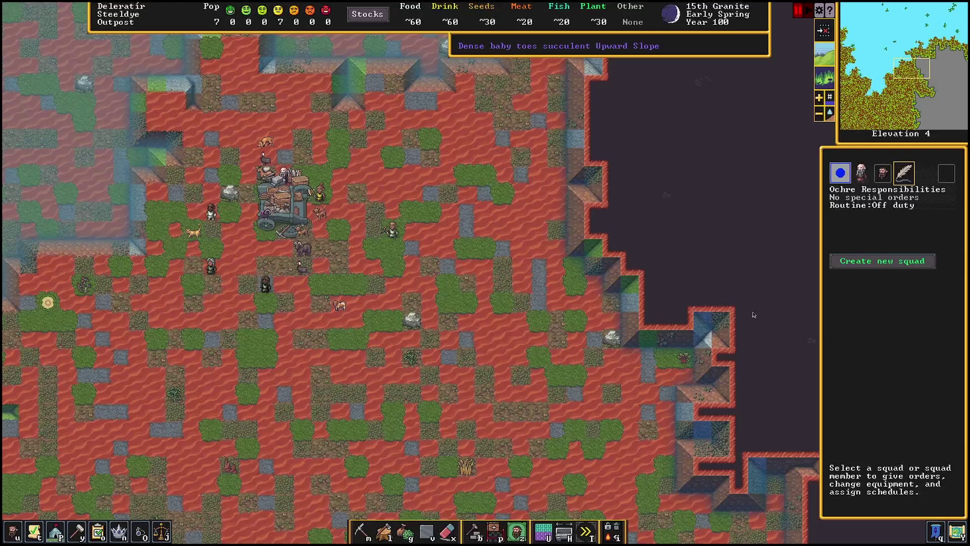
pyautogui.click(935, 530)
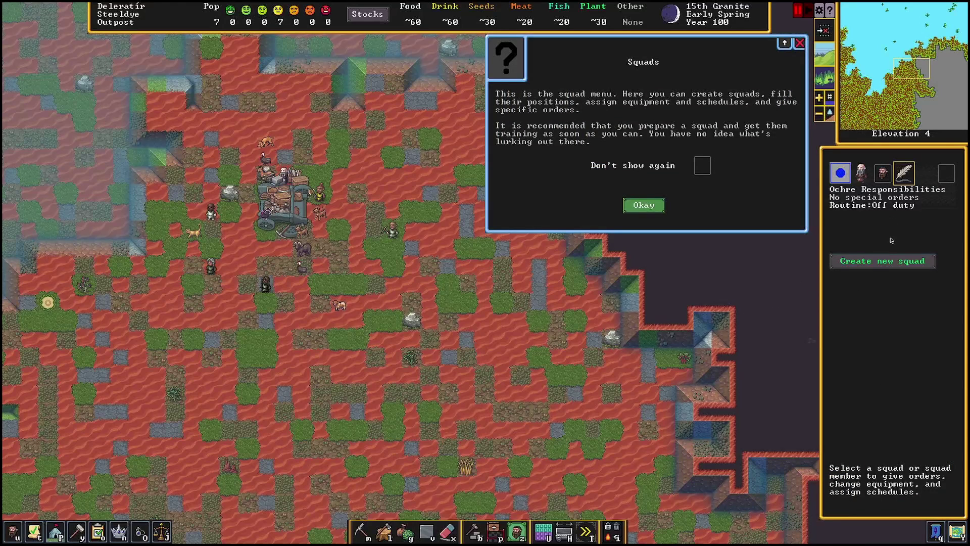
# Step: Create a second squad with the metal armor uniform and dismiss the squad help message
pyautogui.click(879, 261)
pyautogui.click(643, 205)
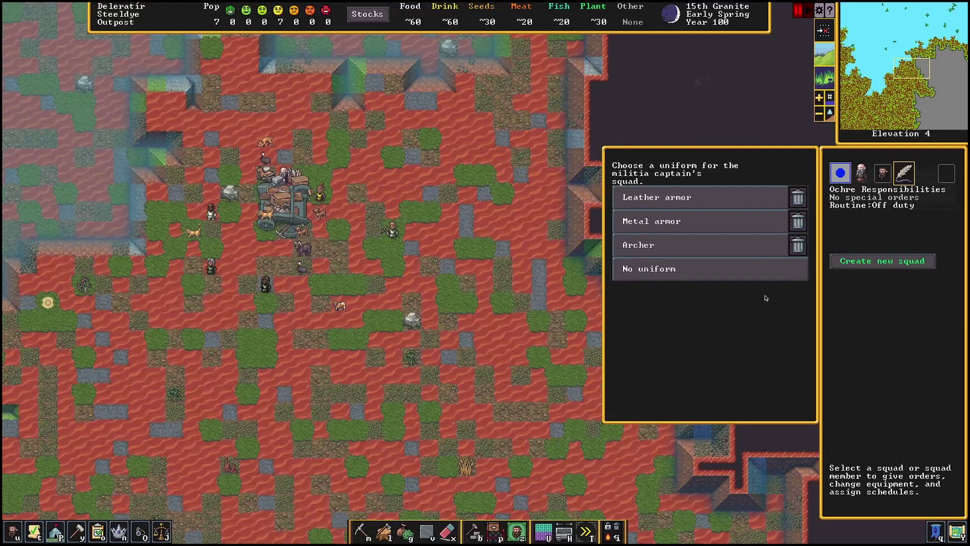
pyautogui.click(694, 229)
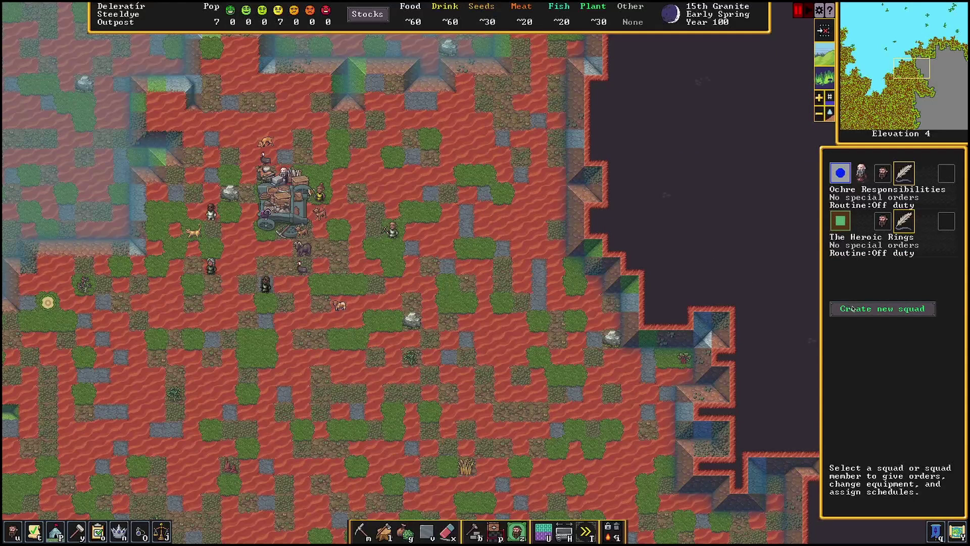
# Step: Assign the fisherdwarf as leader of The Heroic Rings and the expedition leader to position 2, and return to the squad list
pyautogui.click(884, 224)
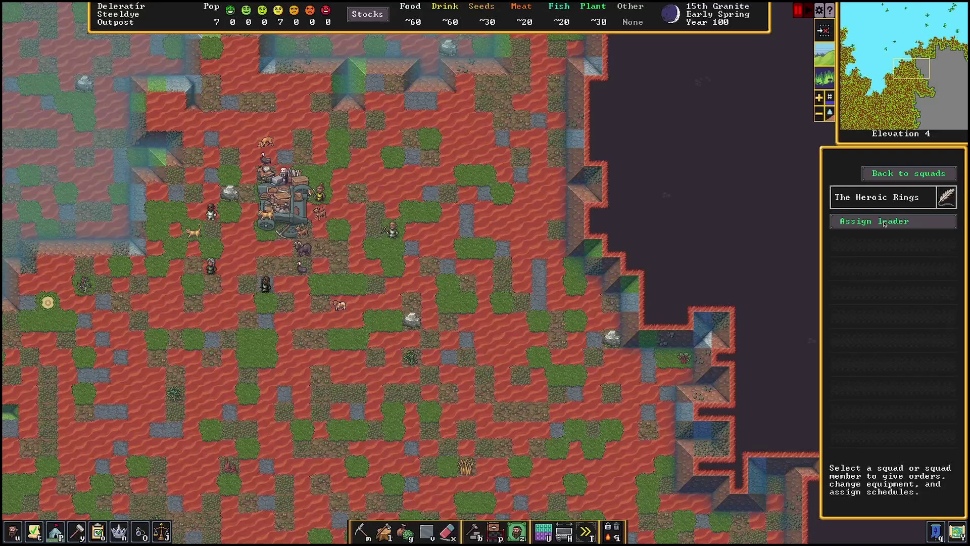
pyautogui.click(876, 227)
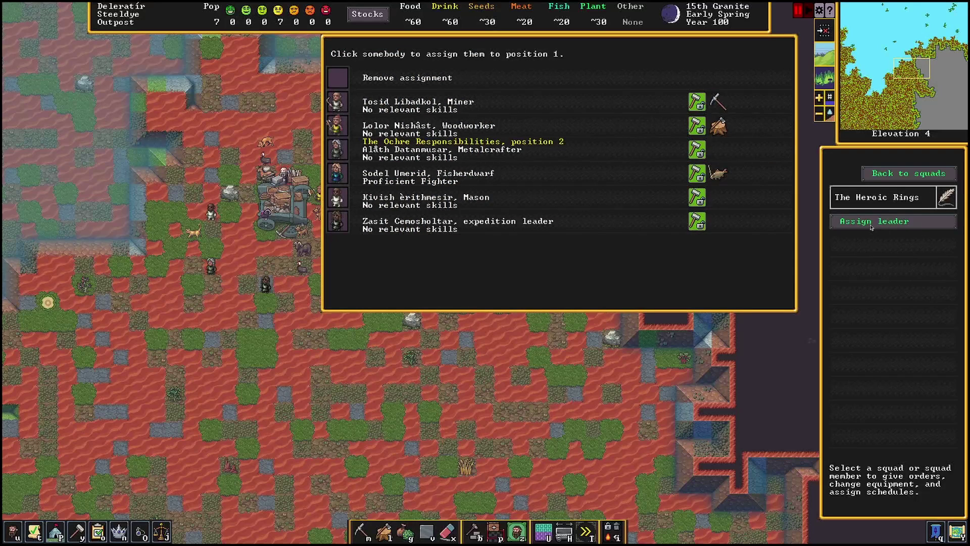
pyautogui.click(412, 174)
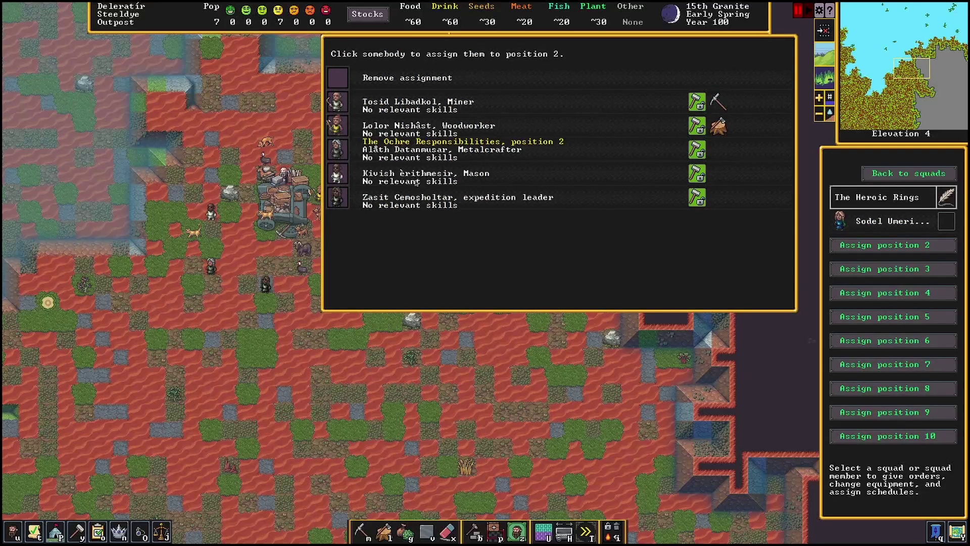
pyautogui.click(427, 198)
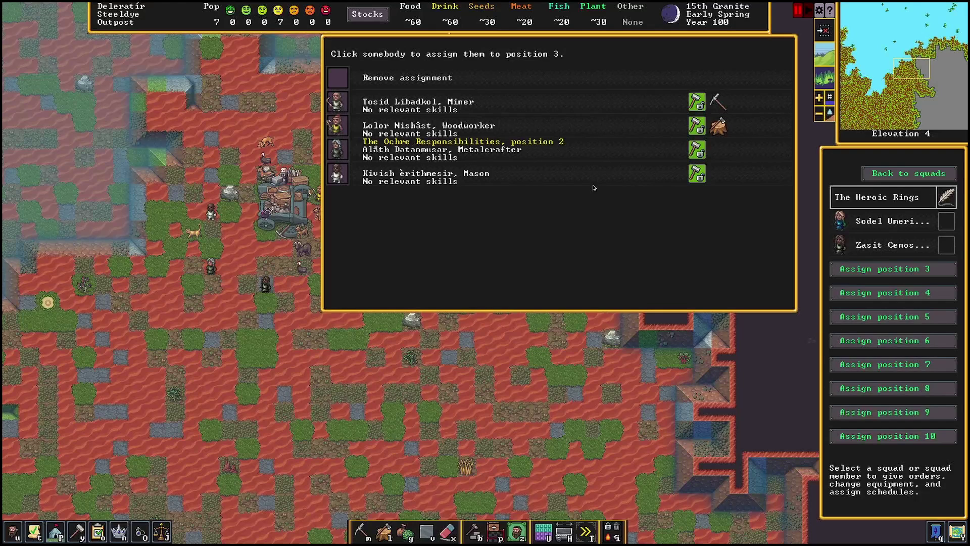
pyautogui.rightClick(695, 200)
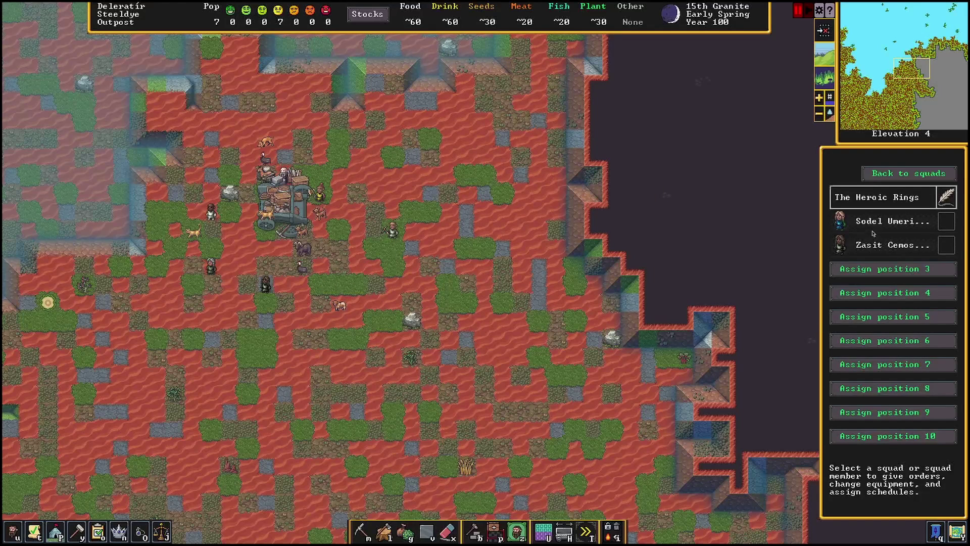
pyautogui.click(902, 176)
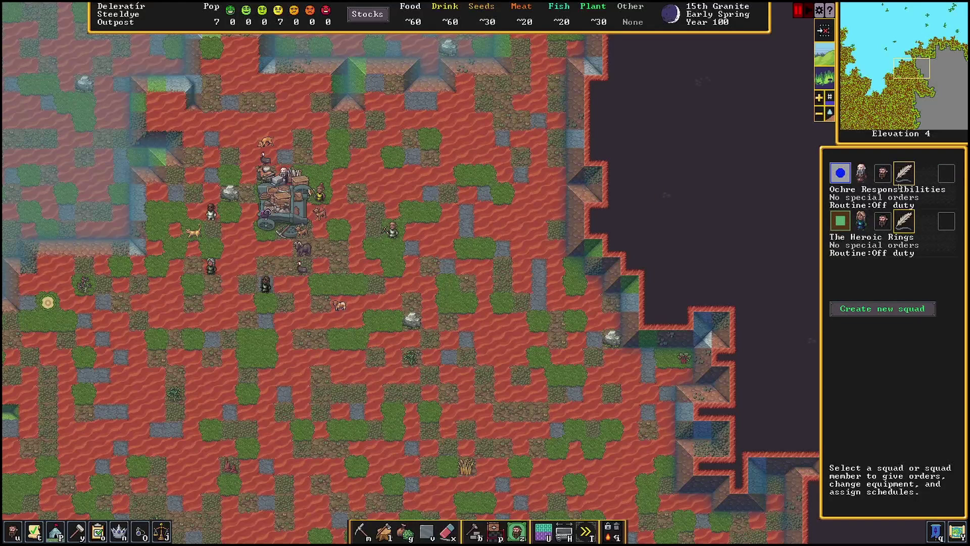
# Step: View the naming options of The Heroic Rings and of Ochre Responsibilities, leaving both names as they are
pyautogui.click(908, 228)
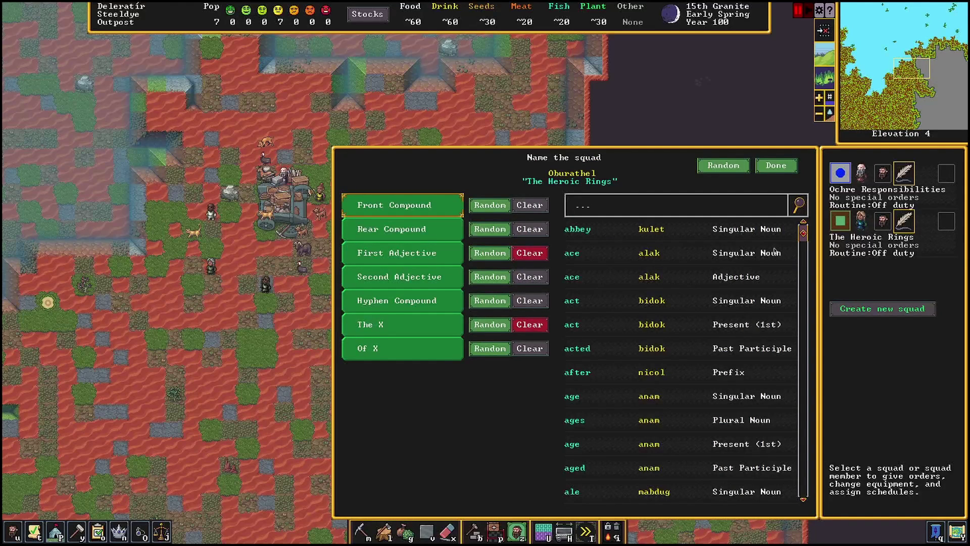
pyautogui.click(780, 166)
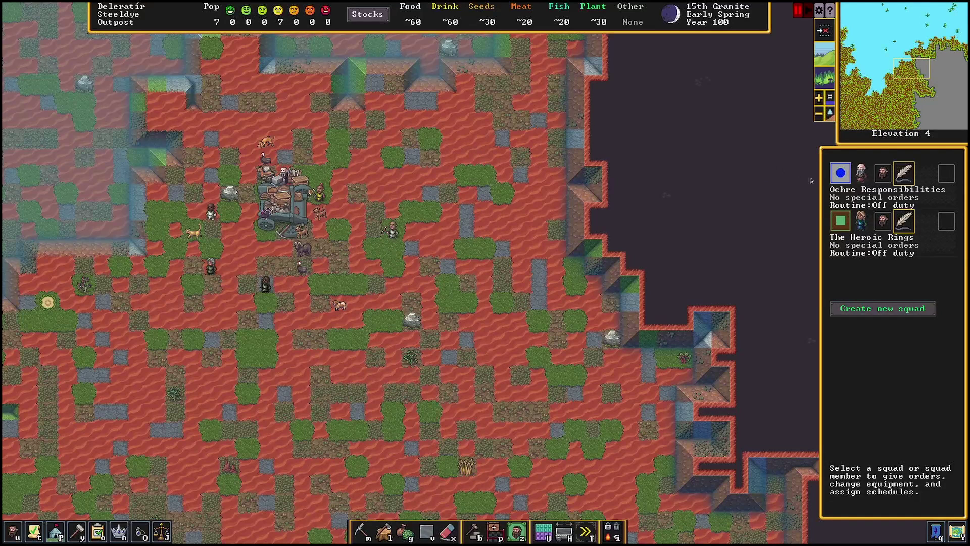
pyautogui.click(901, 175)
pyautogui.click(784, 169)
# Step: Let the game run briefly, pause it, and disband both Ochre Responsibilities and The Heroic Rings
pyautogui.press('space')
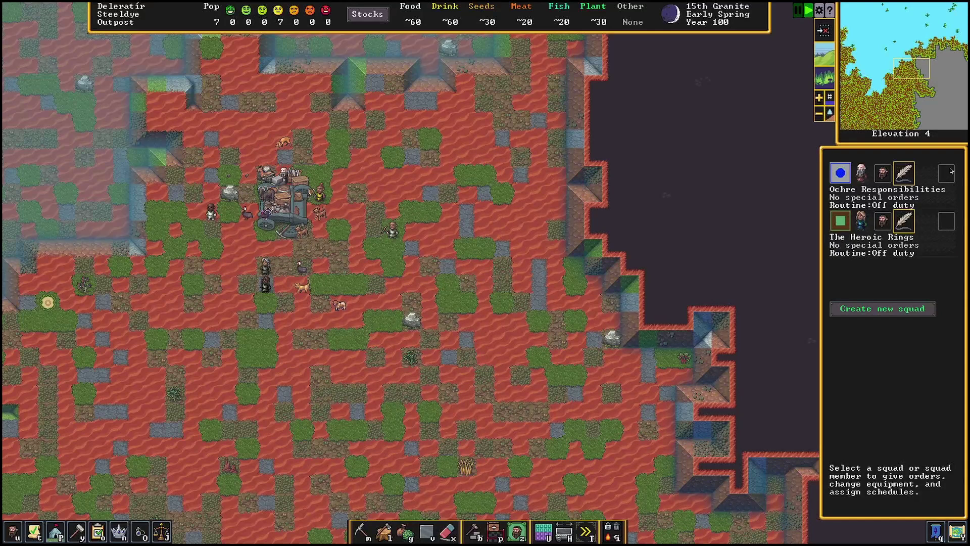
pyautogui.click(946, 173)
pyautogui.press('space')
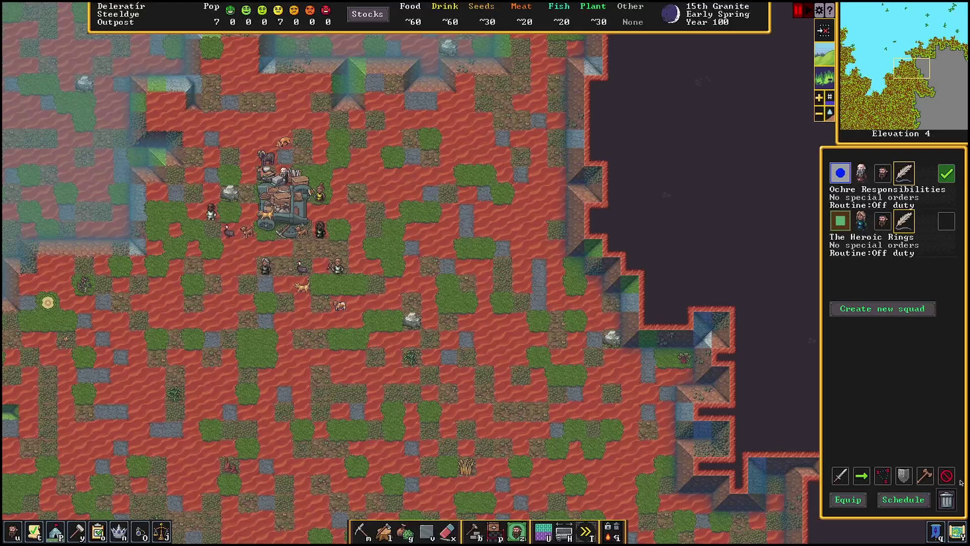
pyautogui.click(945, 500)
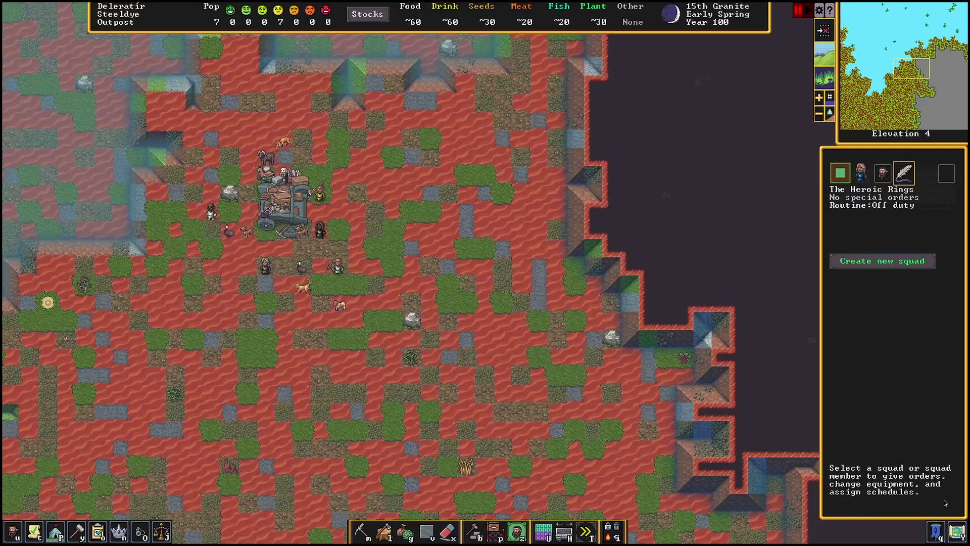
pyautogui.click(952, 169)
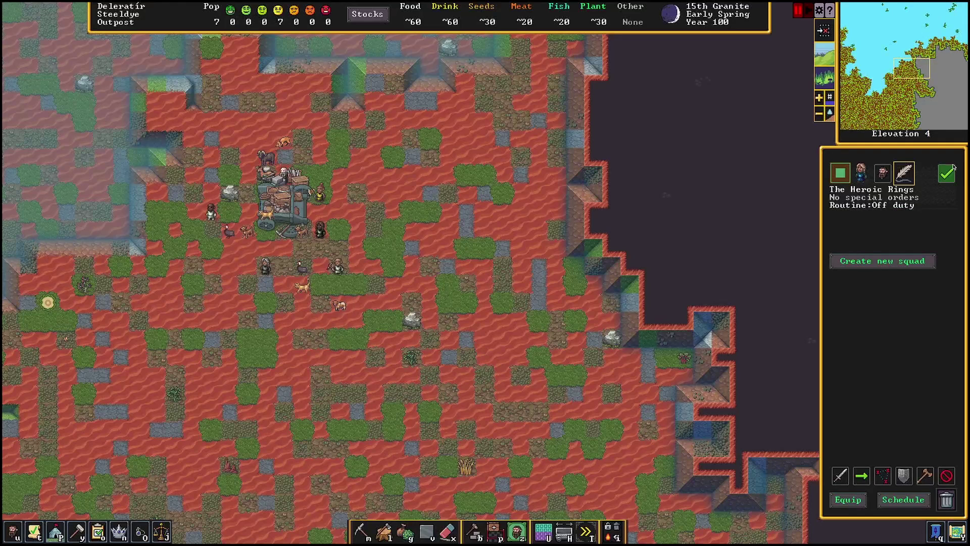
pyautogui.click(948, 500)
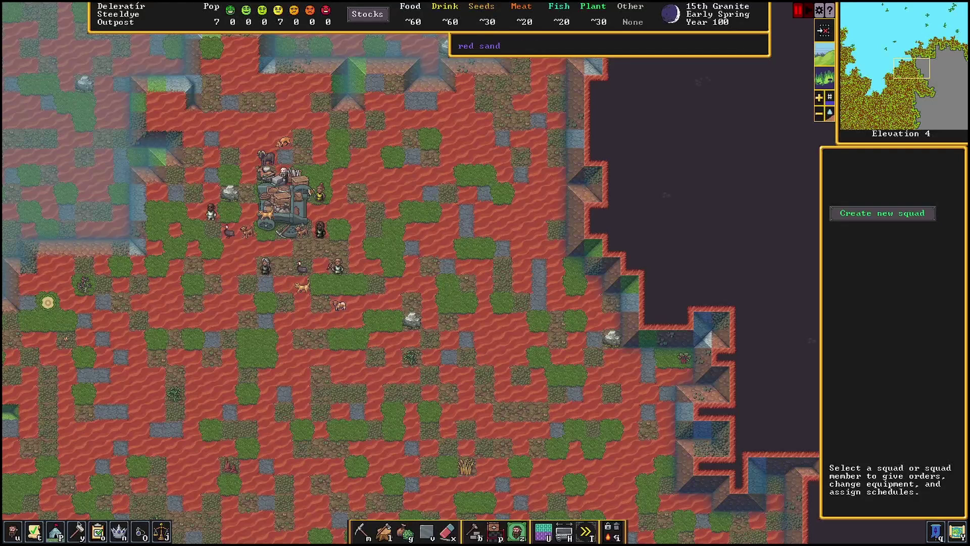
# Step: Place a farm plot of about 4 by 4 tiles on the open ground south of the wagon
pyautogui.click(362, 530)
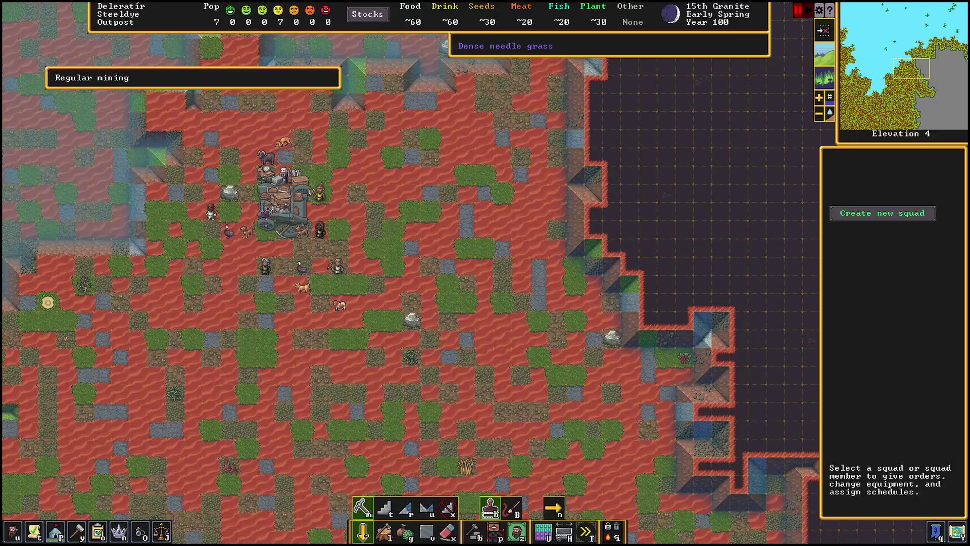
pyautogui.click(482, 528)
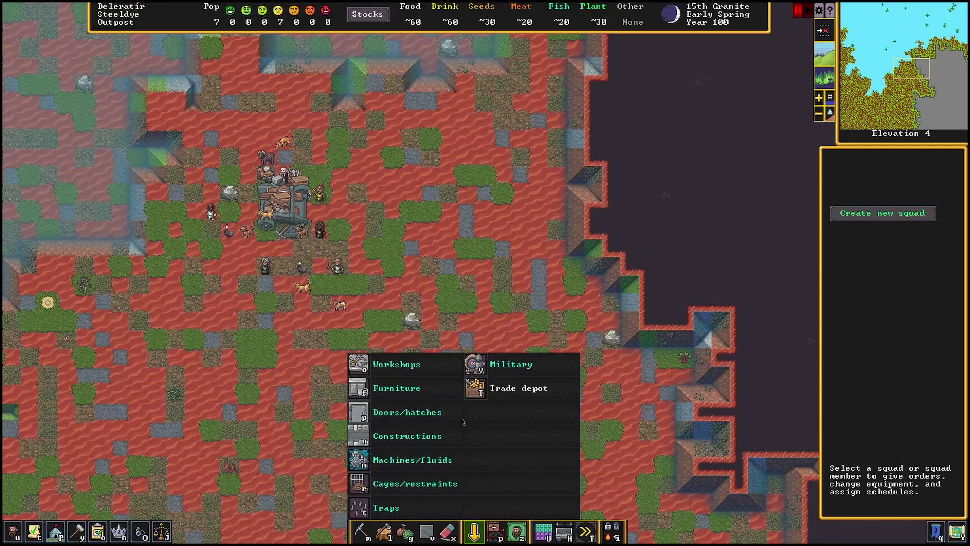
pyautogui.click(457, 367)
pyautogui.click(416, 388)
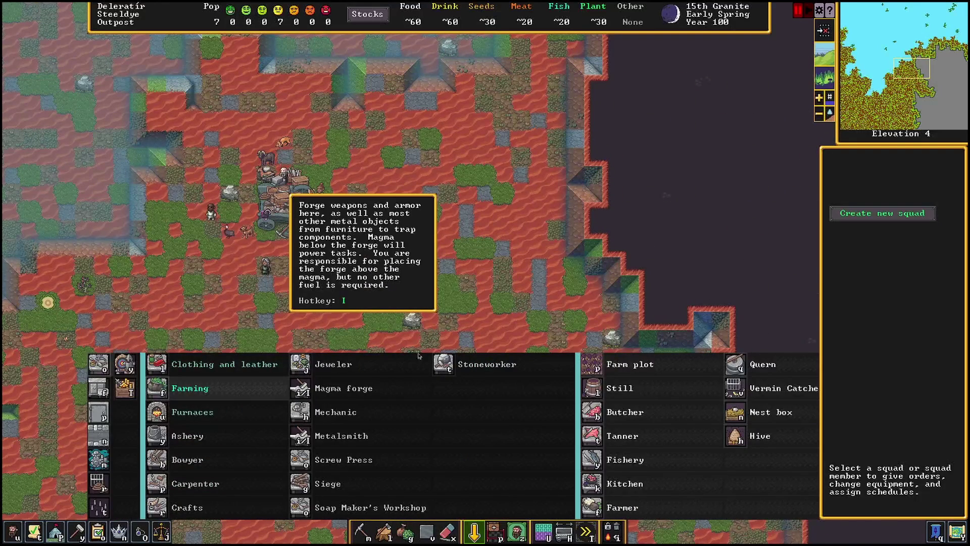
pyautogui.click(657, 372)
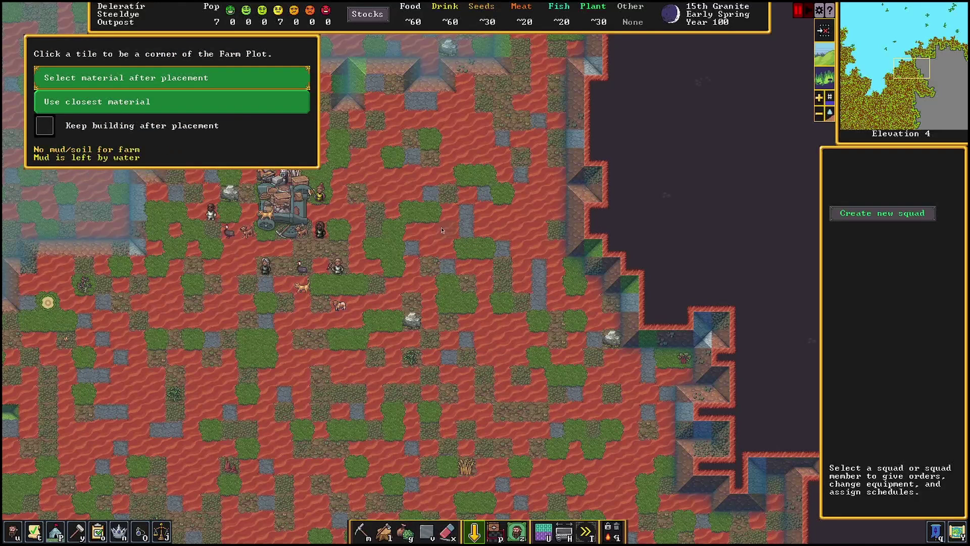
pyautogui.click(340, 369)
pyautogui.click(287, 399)
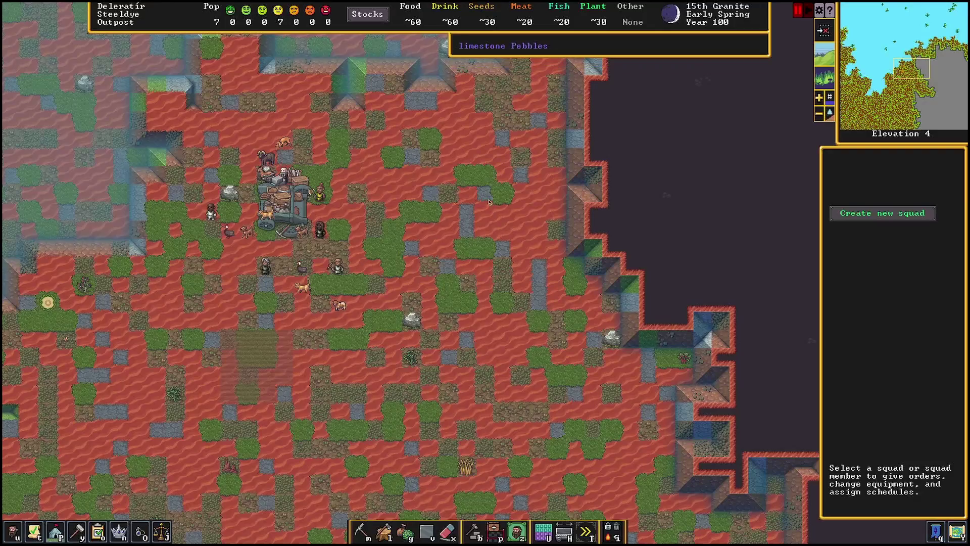
# Step: Close the squad sidebar, let the game run while the farm plot is built, and open the plot's crop settings with the game paused
pyautogui.hotkey('shift', 's')
pyautogui.hotkey('shift', 's')
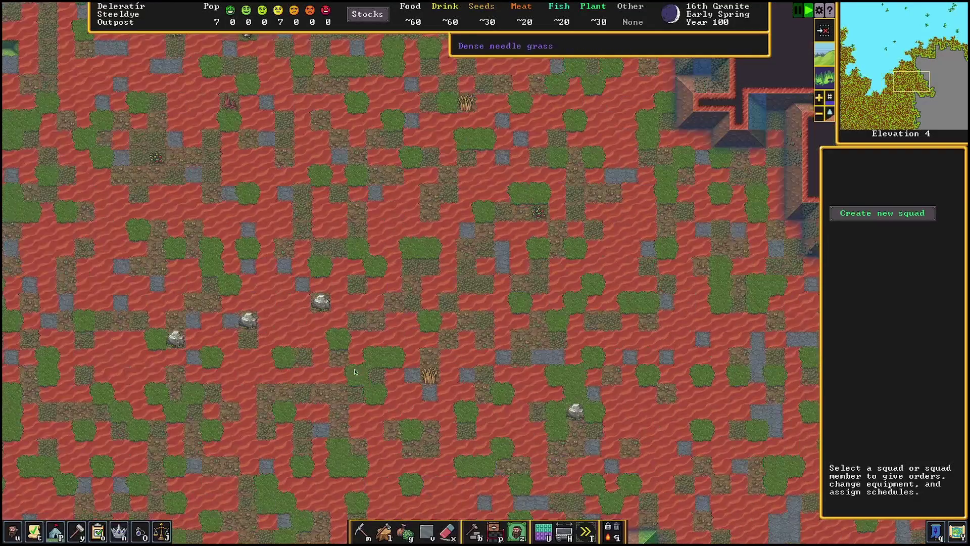
pyautogui.click(936, 530)
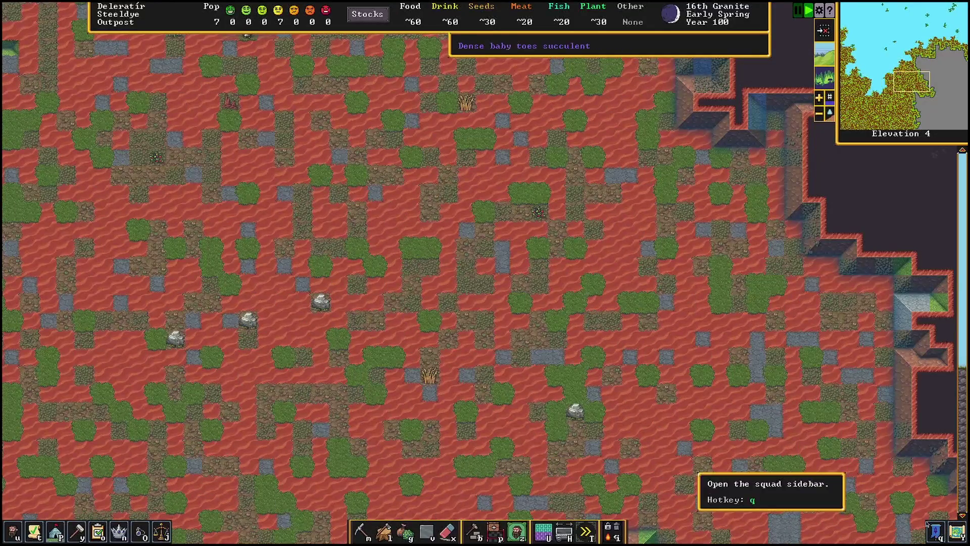
pyautogui.hotkey('shift', 'w')
pyautogui.hotkey('shift', 'a')
pyautogui.hotkey('shift', 'd')
pyautogui.hotkey('shift', 'd')
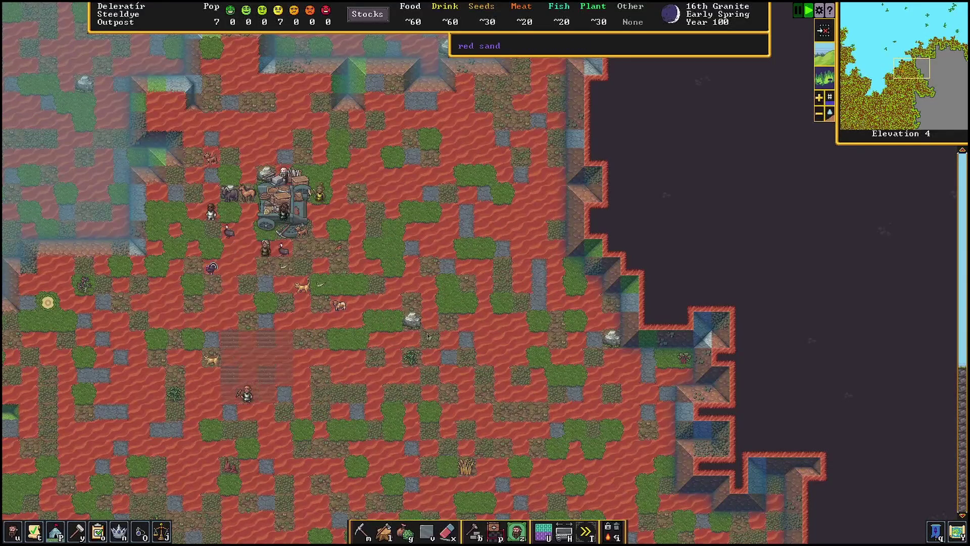
pyautogui.click(257, 362)
pyautogui.press('space')
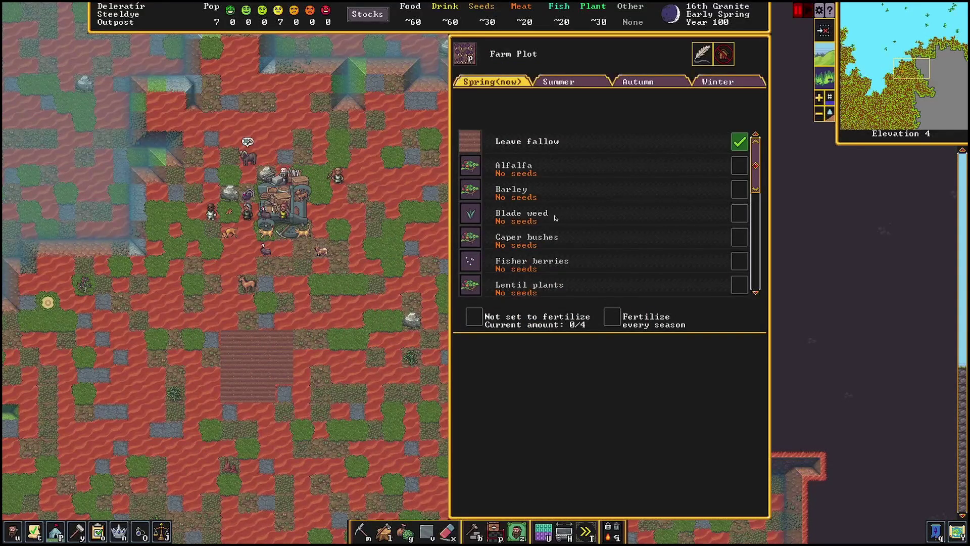
# Step: Browse the farm plot's summer, autumn and winter crops, reading the summer list through to its end
pyautogui.click(571, 86)
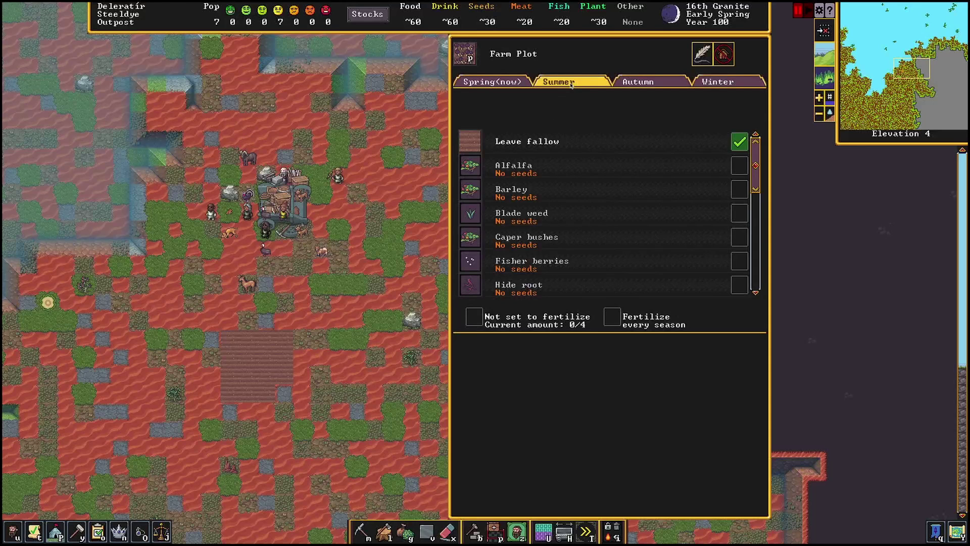
pyautogui.click(629, 82)
pyautogui.click(703, 81)
pyautogui.click(637, 81)
pyautogui.click(560, 81)
pyautogui.moveTo(758, 169); pyautogui.dragTo(772, 294)
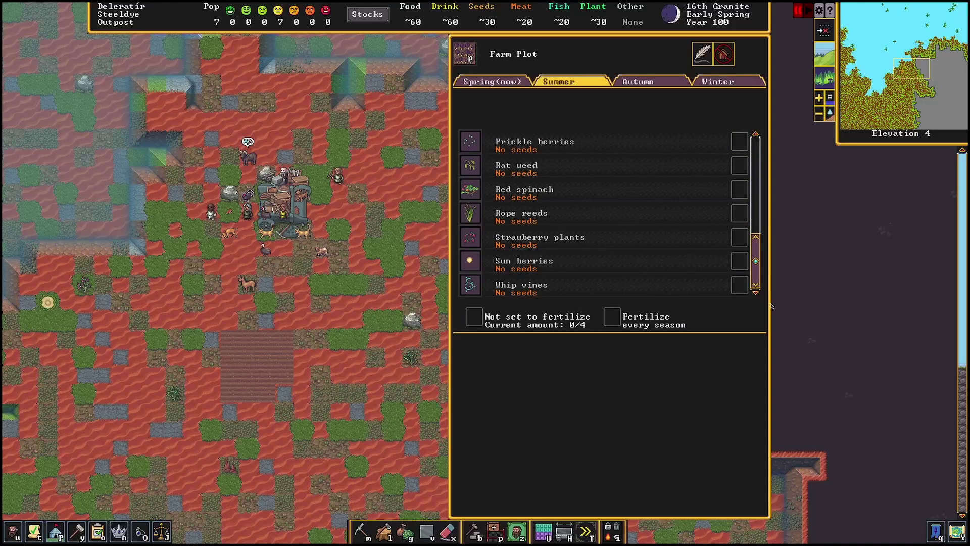
pyautogui.scroll(5, 656, 227)
# Step: Compare the farm plot's spring crops with the full autumn list, and close the plot's settings
pyautogui.click(508, 83)
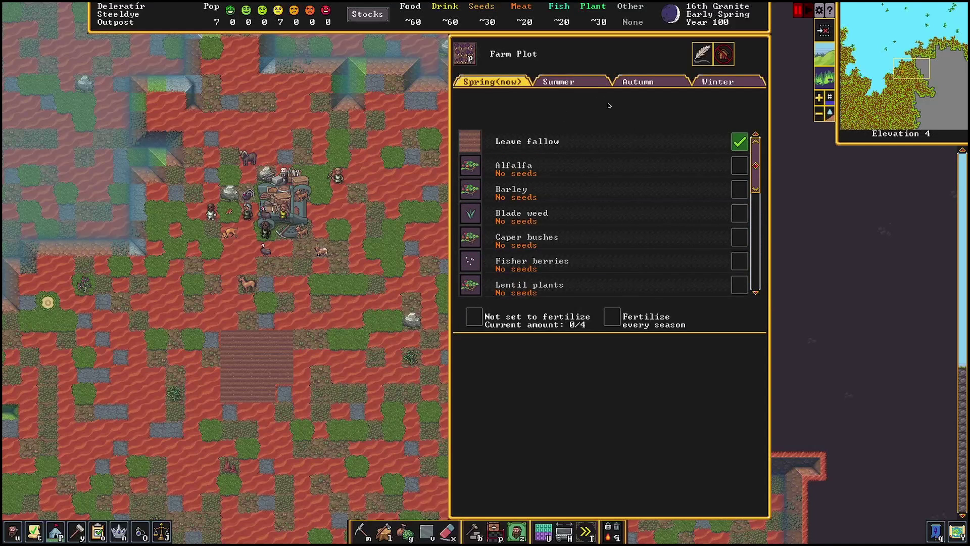
pyautogui.moveTo(748, 171); pyautogui.dragTo(732, 130)
pyautogui.click(641, 82)
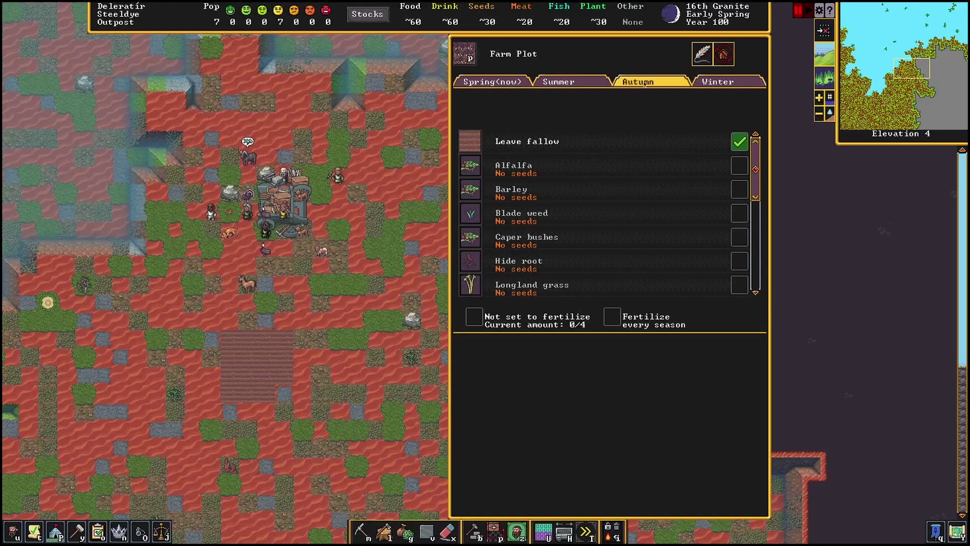
pyautogui.scroll(-1, 764, 243)
pyautogui.moveTo(763, 243); pyautogui.dragTo(765, 304)
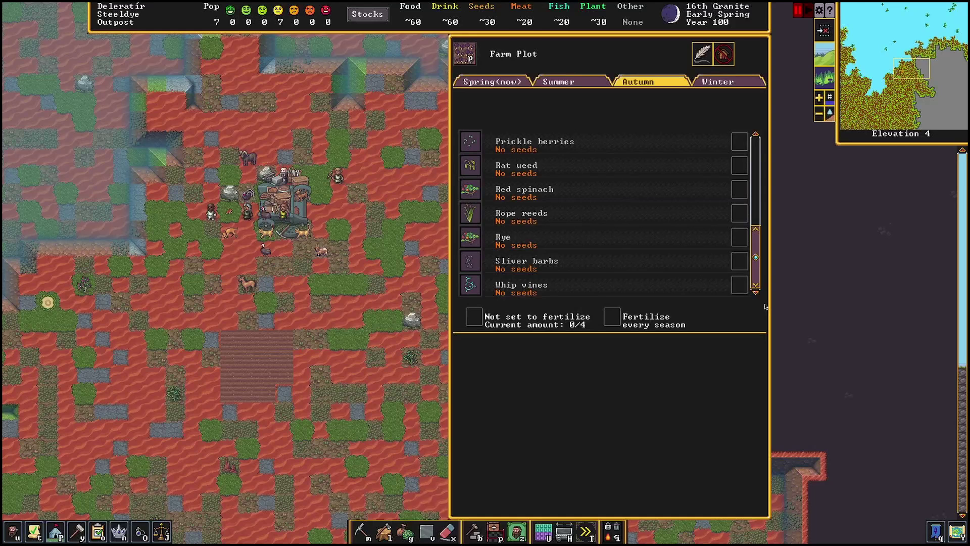
pyautogui.scroll(3, 765, 306)
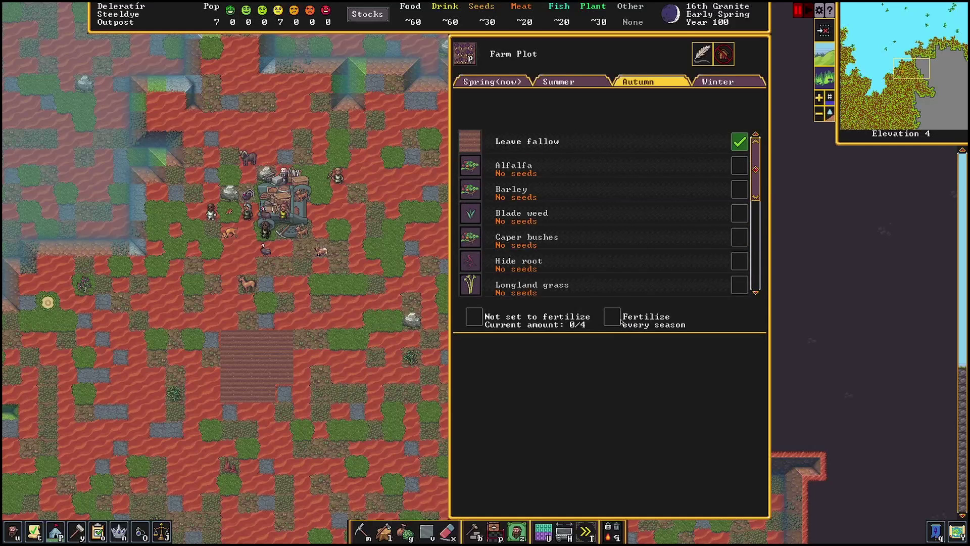
pyautogui.rightClick(656, 188)
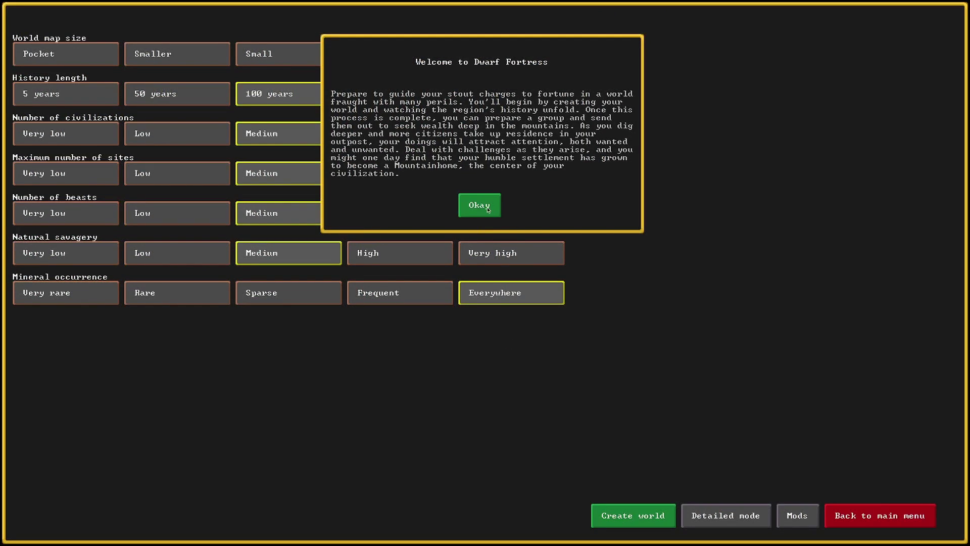
# Step: Dismiss the world creation welcome message and add the Audible Alerts 1.2 and Interface Tweaks 1.3 mods to the new world's load order
pyautogui.click(488, 209)
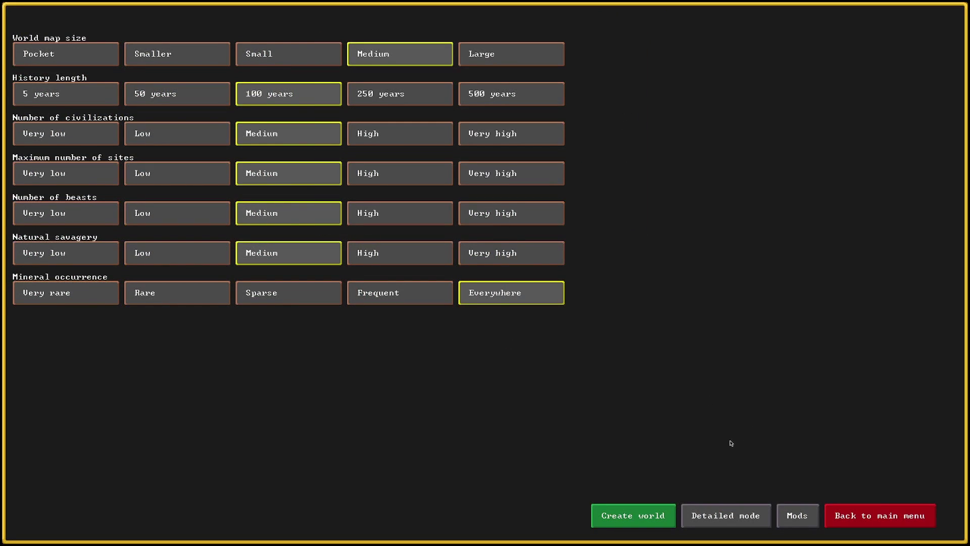
pyautogui.click(797, 516)
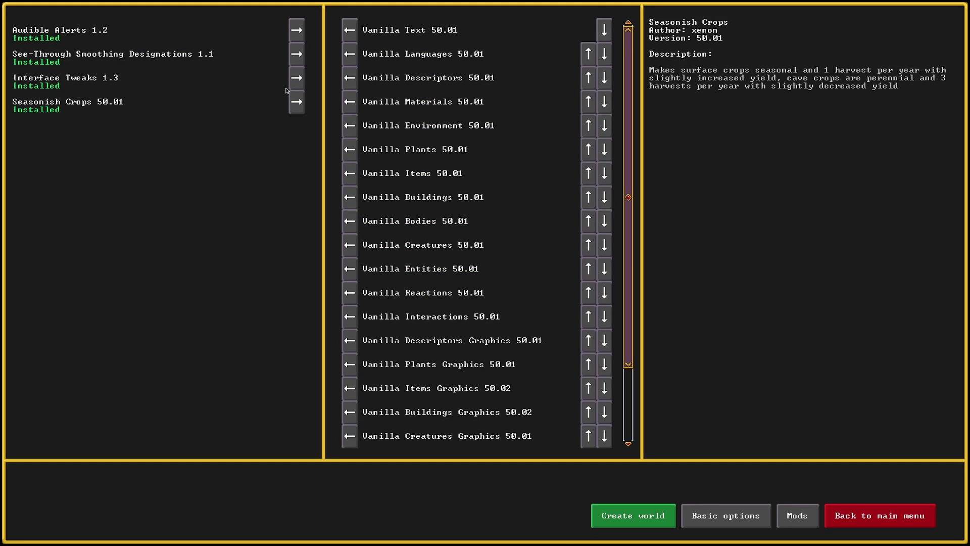
pyautogui.click(292, 31)
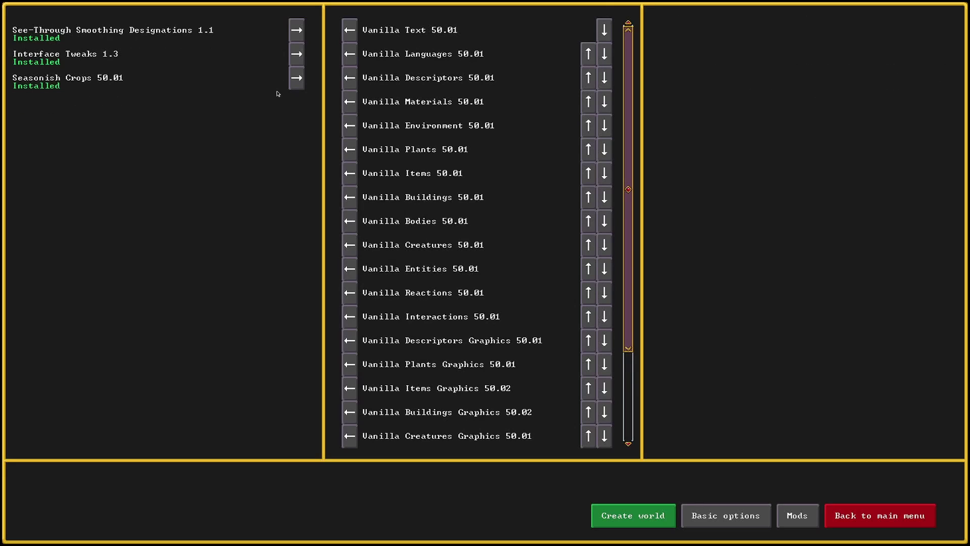
pyautogui.click(294, 60)
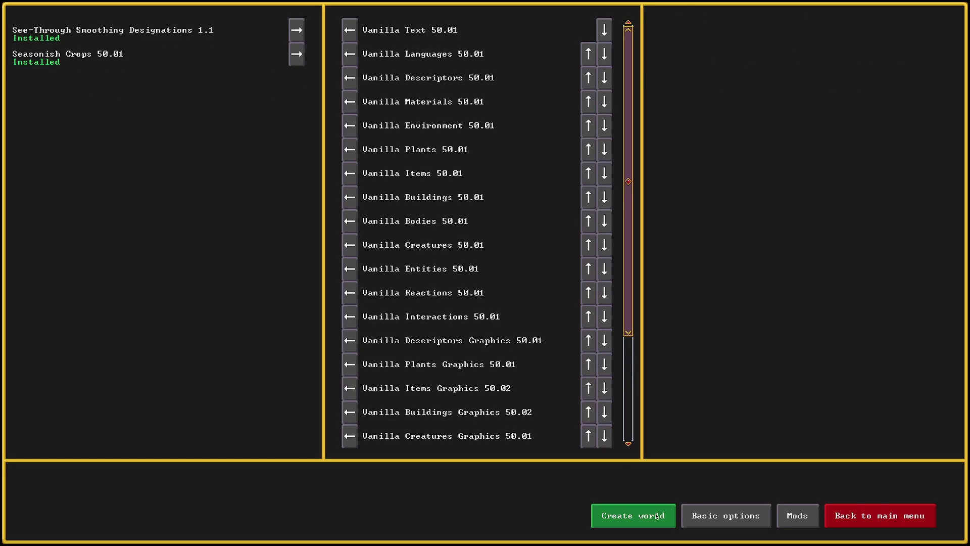
# Step: Leave world creation for the main menu, and open the Seasonish Crops page from the subscribed Workshop items in Steam
pyautogui.click(869, 518)
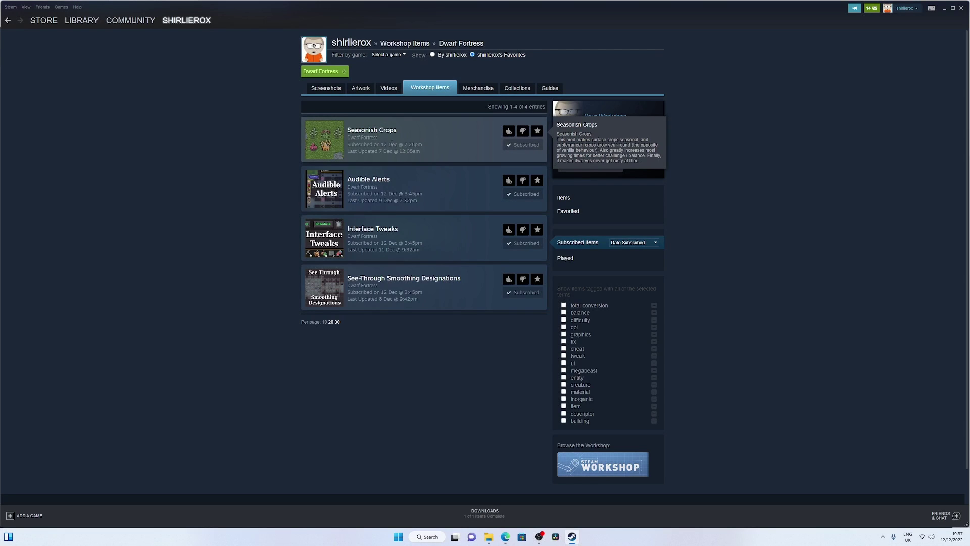
pyautogui.click(391, 133)
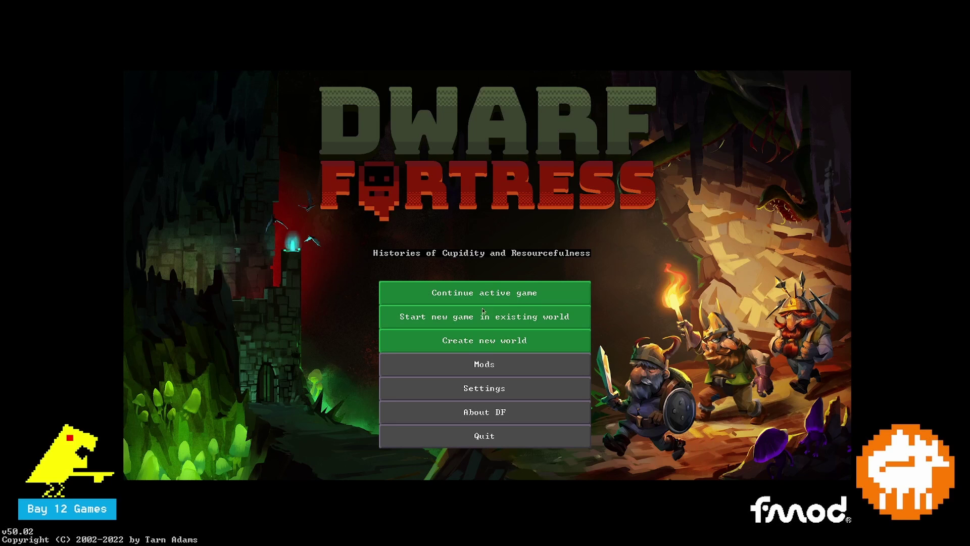
# Step: Switch to Dwarf Fortress, view the Seasonish Crops 50.01 details in the mod list, and close the list
pyautogui.click(488, 369)
pyautogui.moveTo(112, 143)
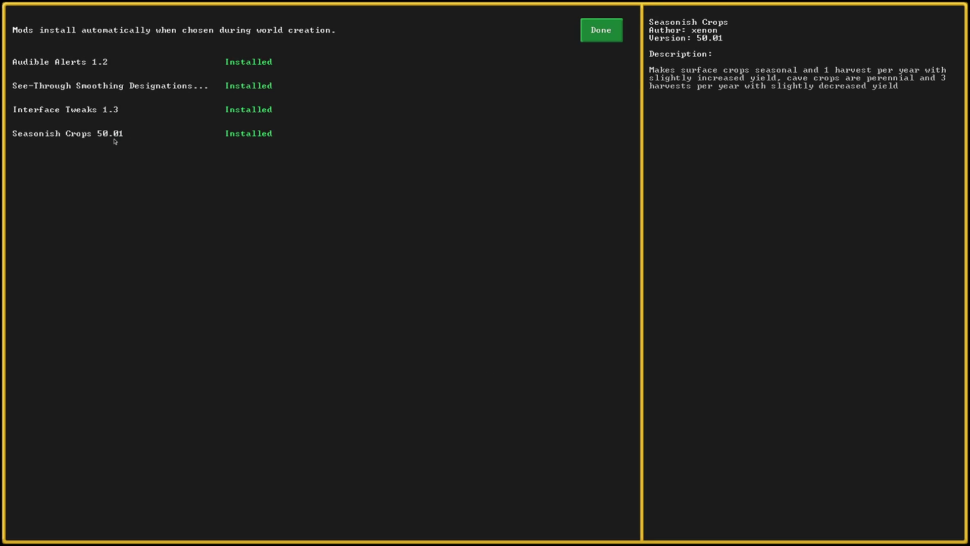
pyautogui.click(601, 37)
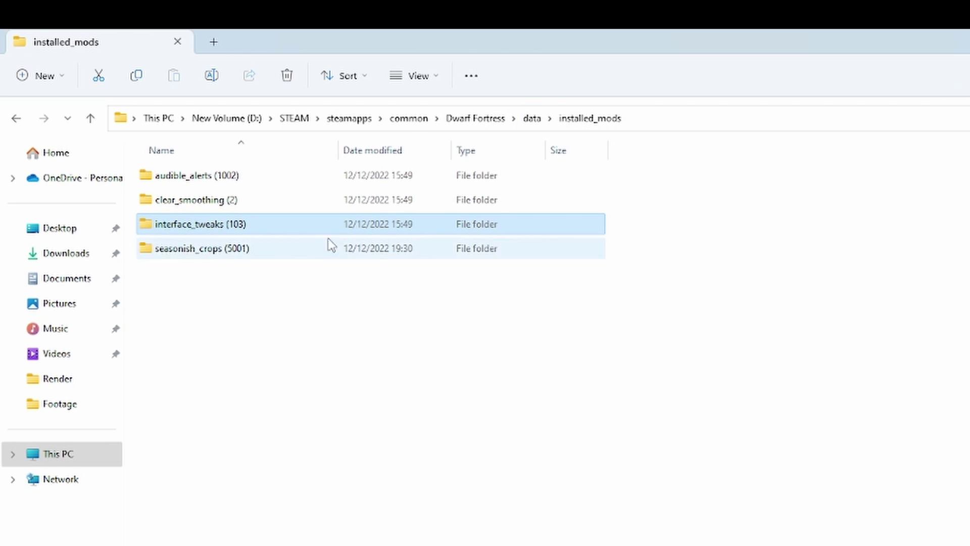
# Step: Delete the seasonish_crops (5001) folder from the installed_mods folder in Dwarf Fortress's data directory
pyautogui.click(253, 280)
pyautogui.click(234, 251)
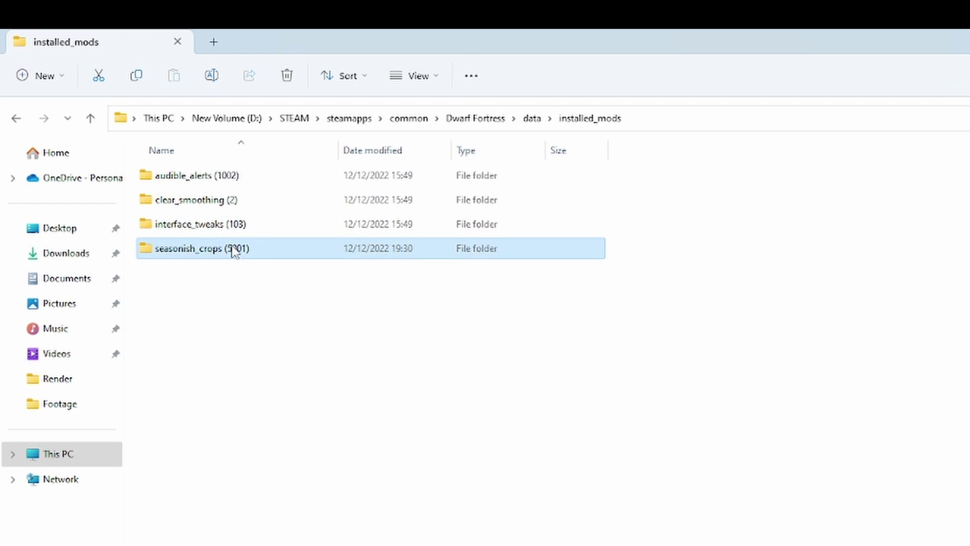
pyautogui.press('Delete')
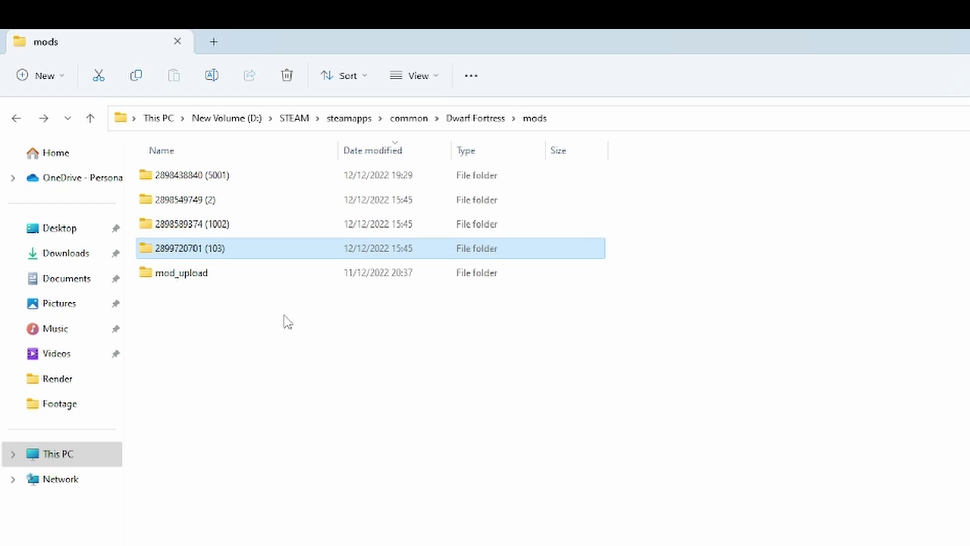
pyautogui.doubleClick(162, 177)
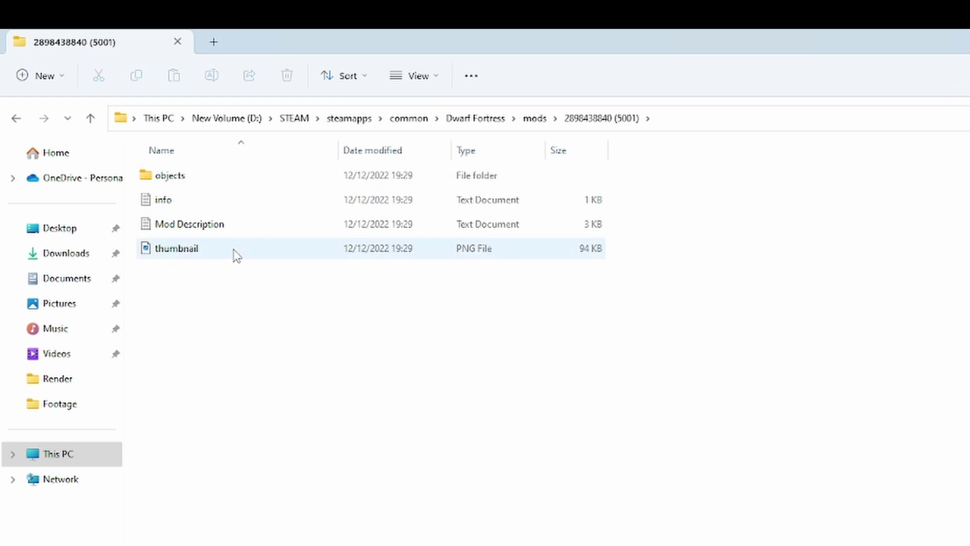
pyautogui.doubleClick(212, 224)
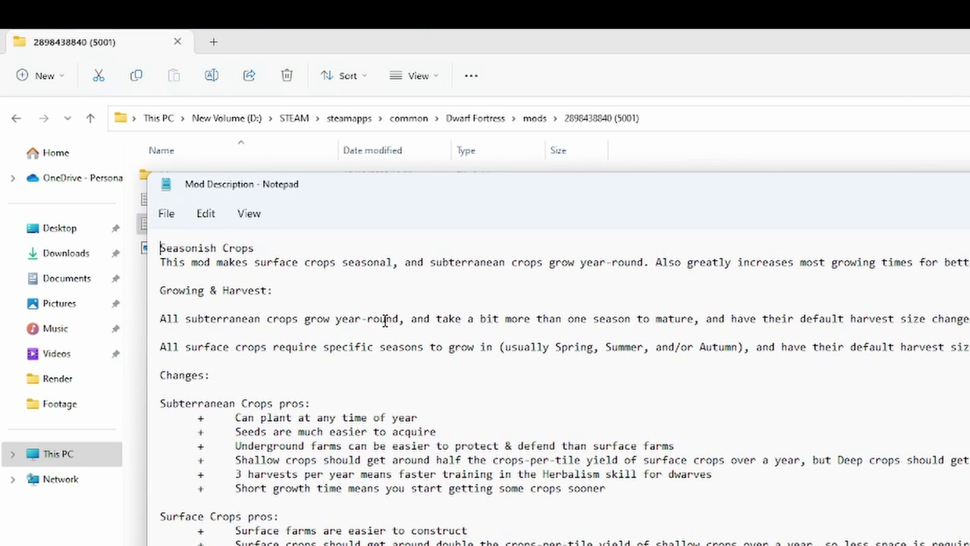
pyautogui.hotkey('alt', 'F4')
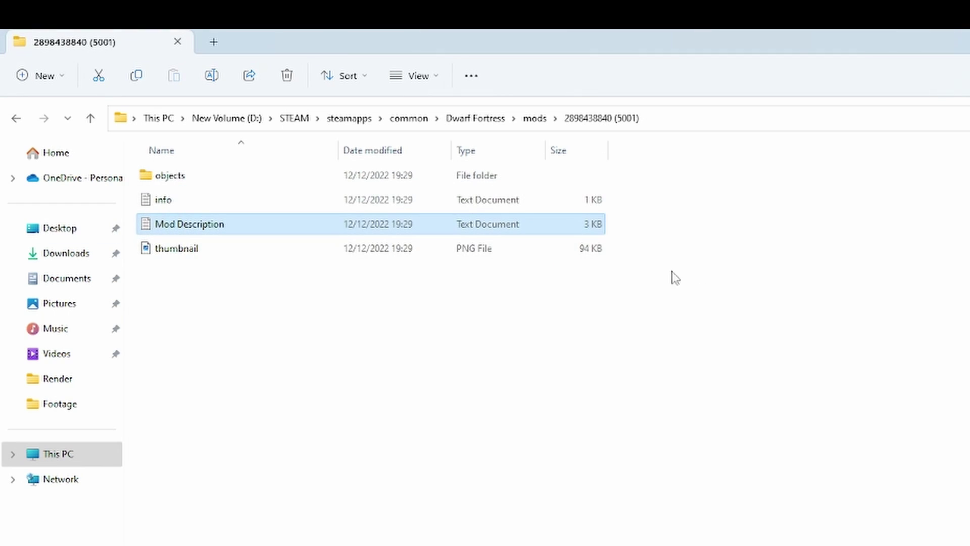
pyautogui.press('BackSpace')
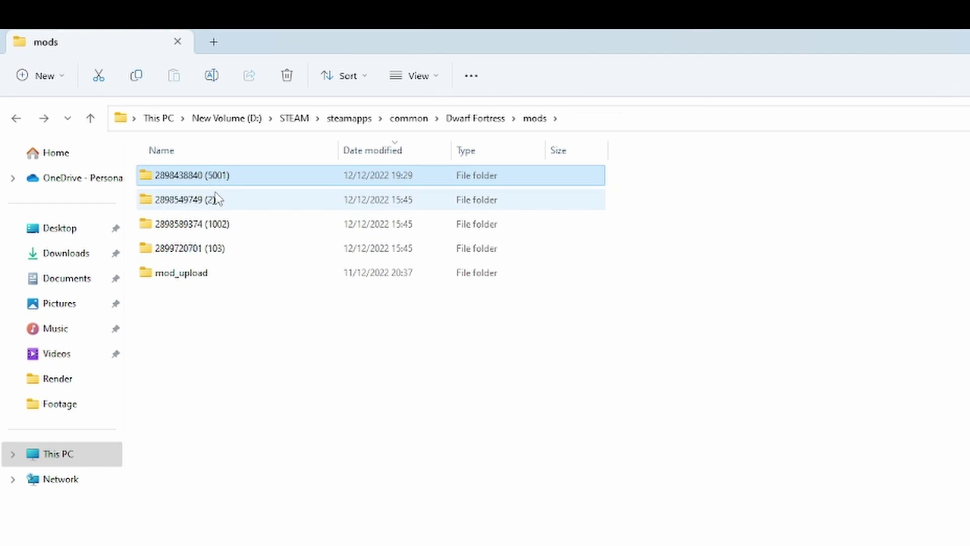
pyautogui.press('Delete')
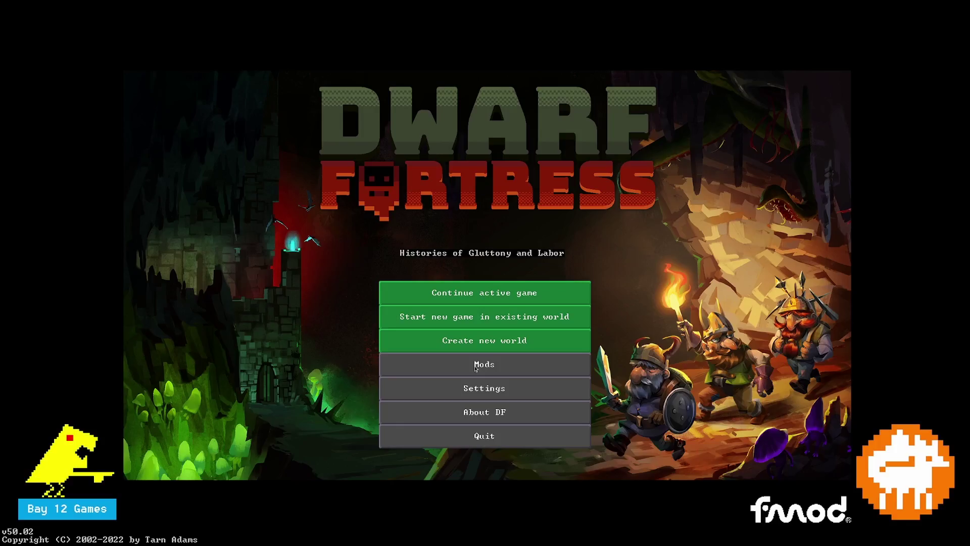
pyautogui.click(475, 364)
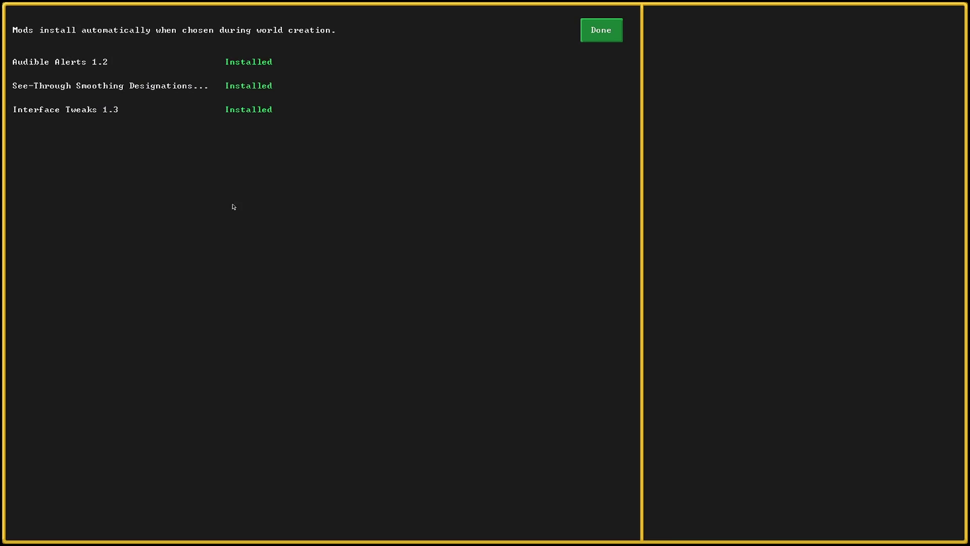